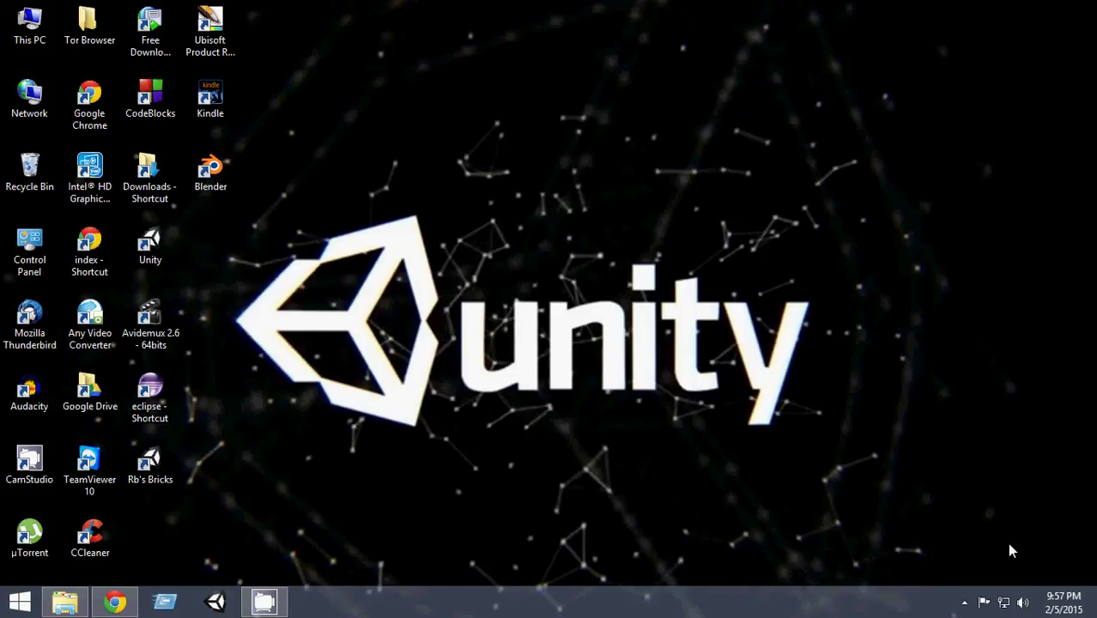
Step: Launch Unity and start a new project located at Documents\Bricks Game
{"action": "double_click", "coordinate": [150, 246]}
{"action": "left_click", "coordinate": [446, 206]}
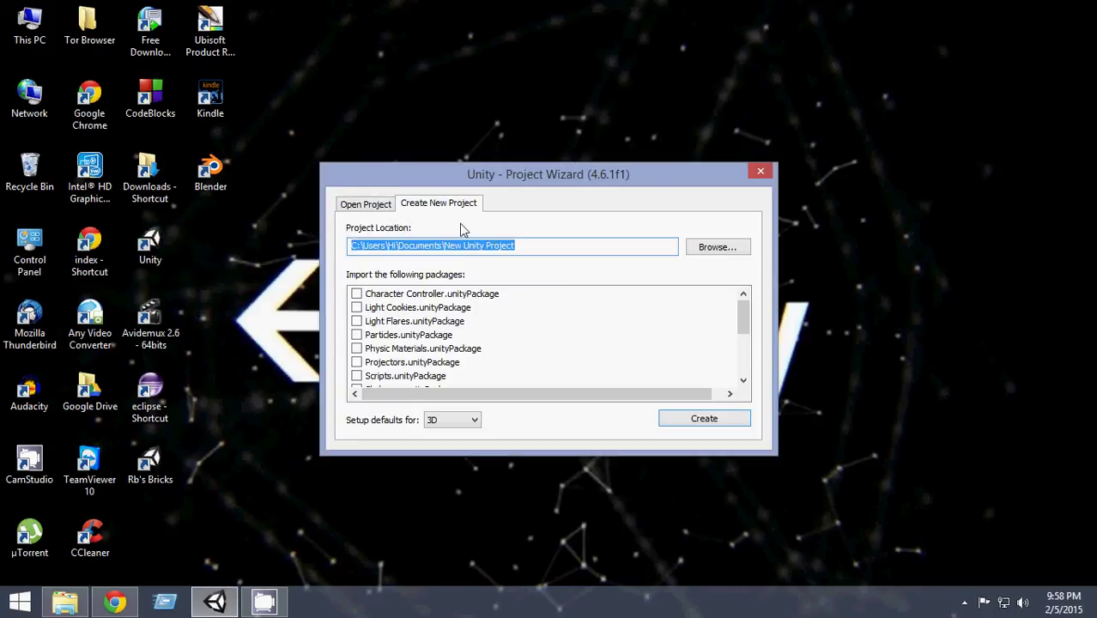
{"action": "left_click", "coordinate": [524, 246]}
{"action": "left_click_drag", "start_coordinate": [524, 245], "coordinate": [445, 242]}
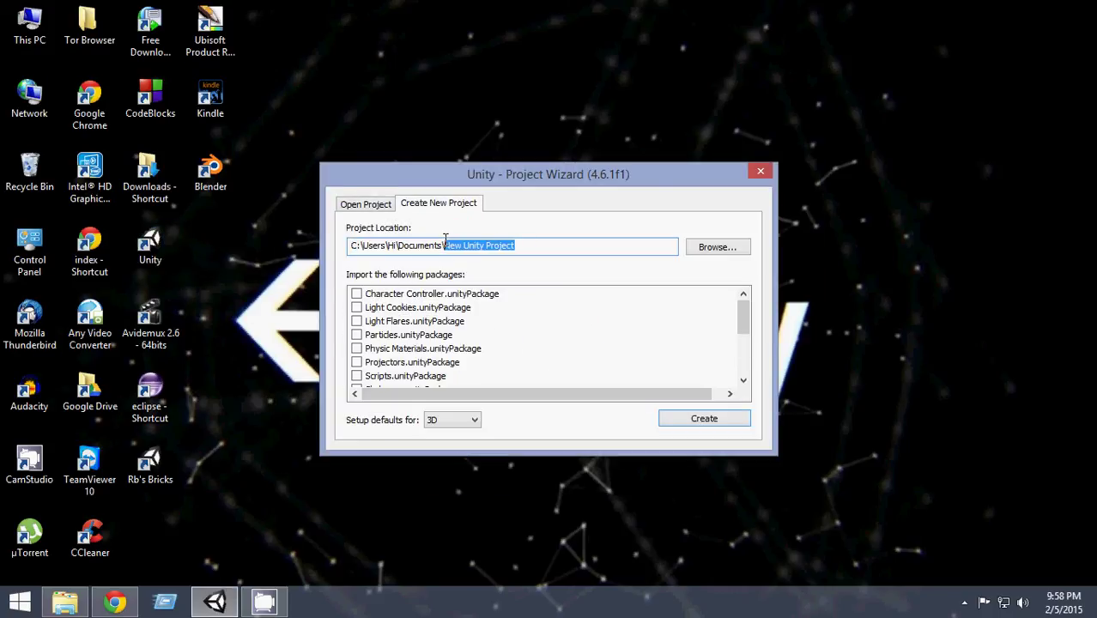
{"action": "key", "text": "BackSpace"}
{"action": "type", "text": "Rb's"}
{"action": "key", "text": "ctrl+a"}
{"action": "key", "text": "BackSpace"}
{"action": "type", "text": "C:\\Users\\Hi\\Documents\\Bricks"}
{"action": "type", "text": "Gae"}
{"action": "key", "text": "BackSpace"}
{"action": "type", "text": "me"}
Step: Choose 2D project defaults and create the Bricks Game project
{"action": "left_click", "coordinate": [449, 420]}
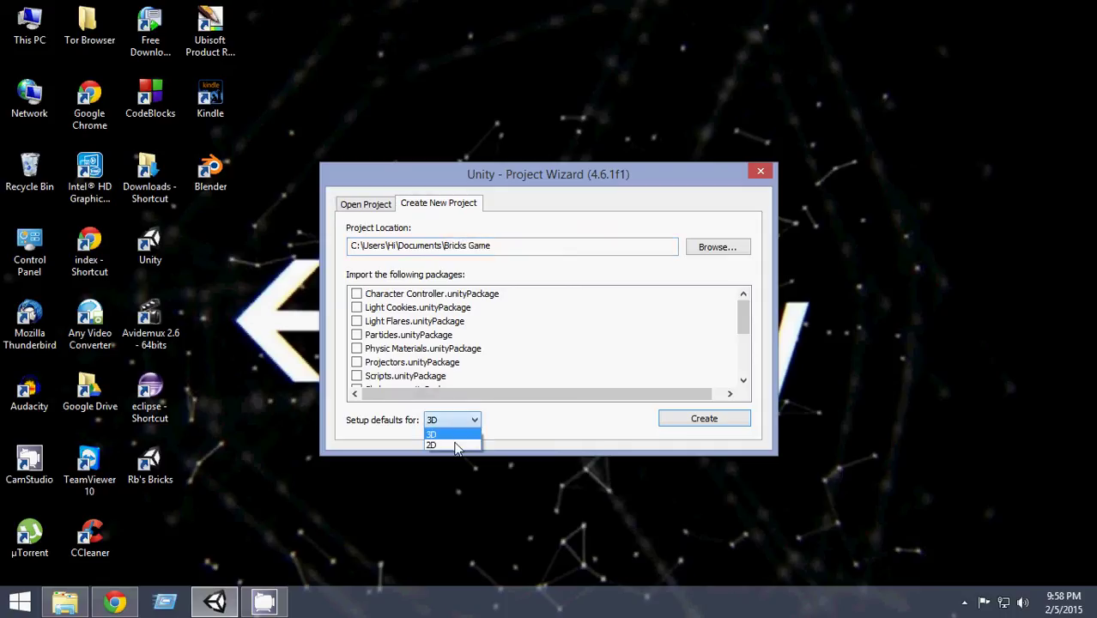
{"action": "left_click", "coordinate": [451, 438]}
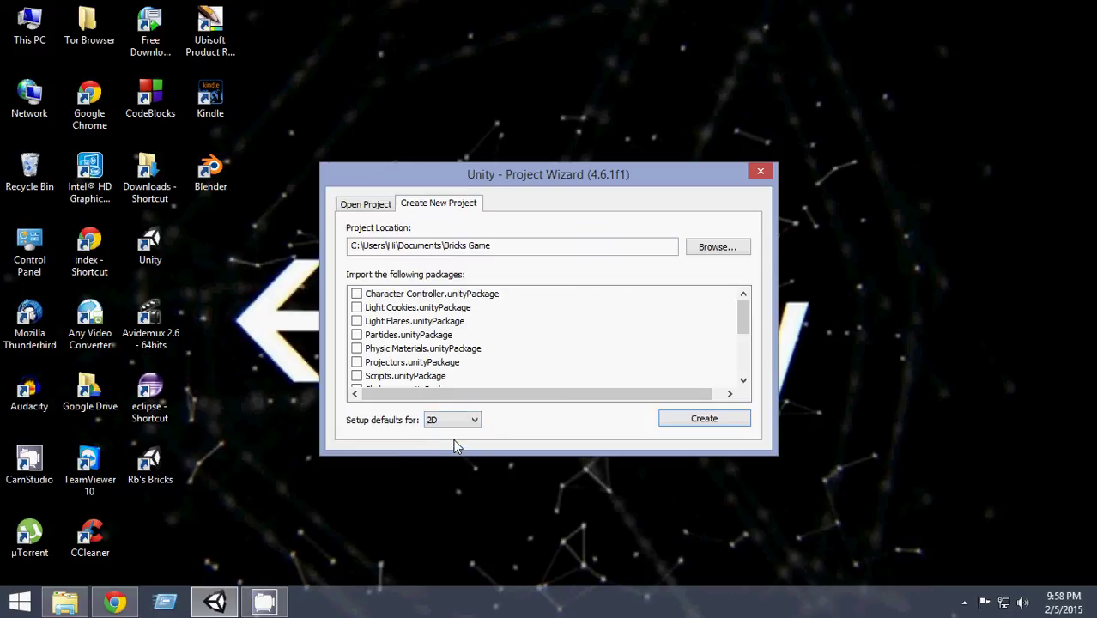
{"action": "left_click", "coordinate": [692, 421]}
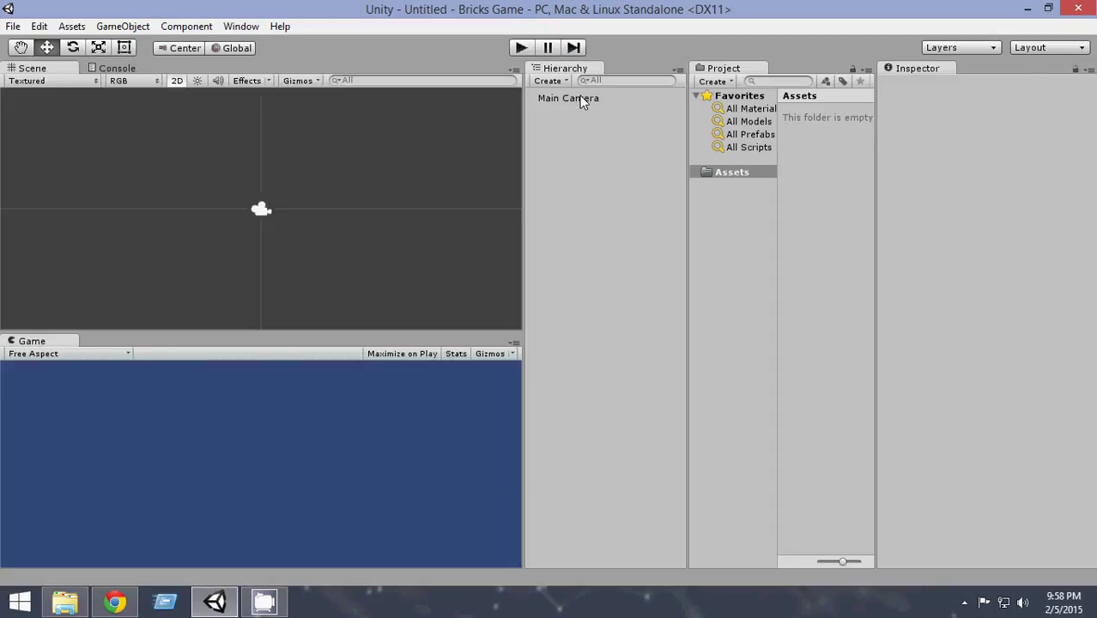
Step: Inspect the Main Camera, then browse the Materials, Models, Prefabs and Scripts favorites
{"action": "left_click", "coordinate": [579, 98]}
{"action": "left_click", "coordinate": [740, 109]}
{"action": "left_click", "coordinate": [736, 121]}
{"action": "left_click", "coordinate": [734, 135]}
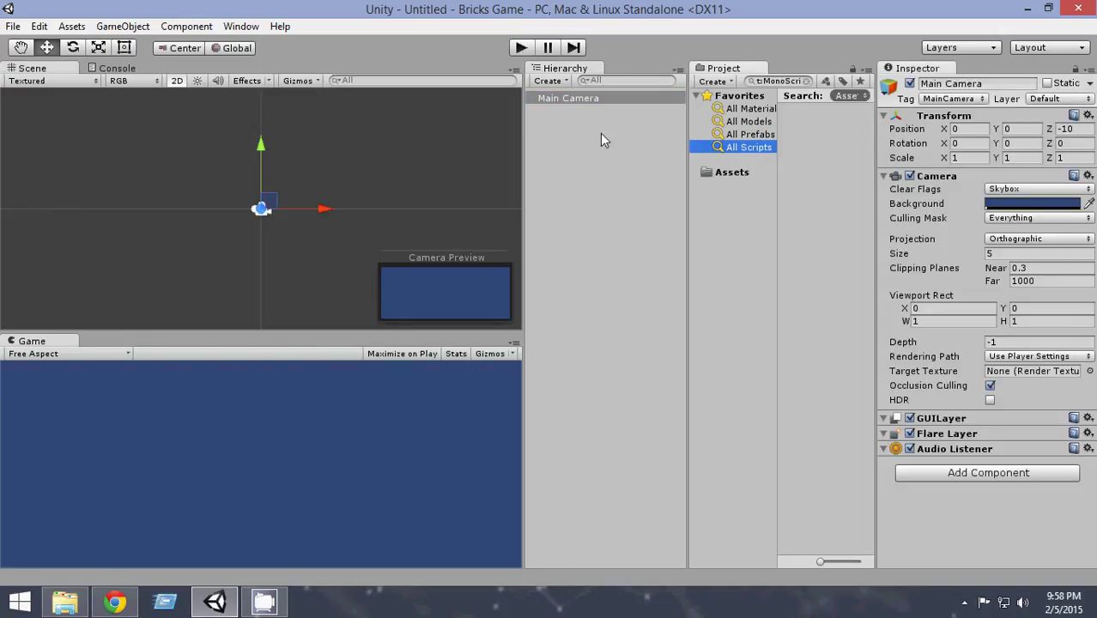
{"action": "left_click", "coordinate": [735, 148]}
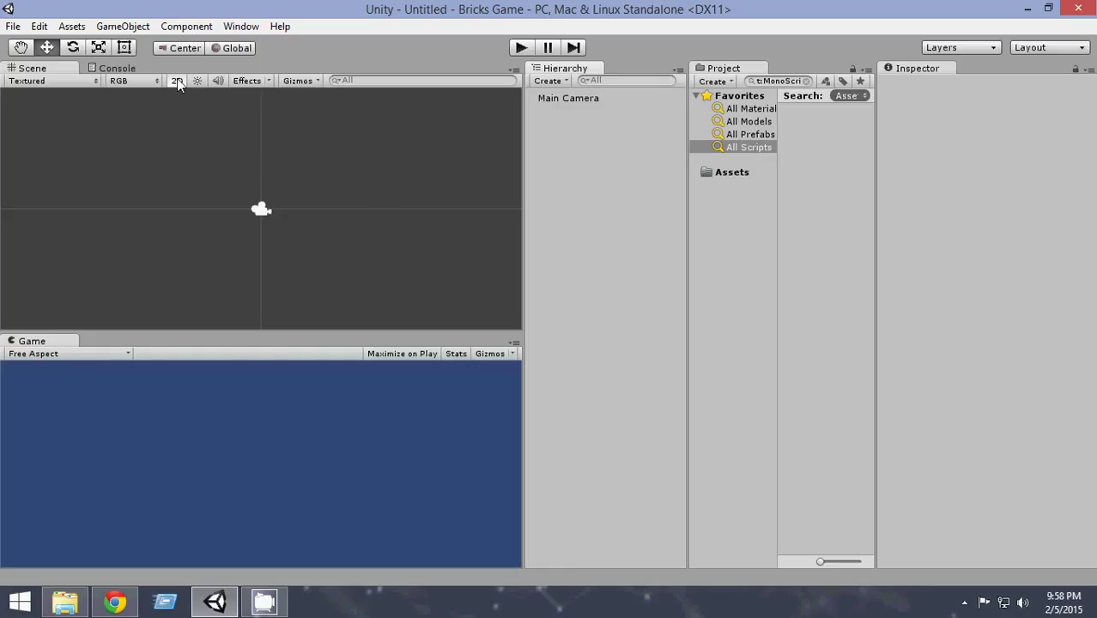
Step: Add a Quad from GameObject > 3D Object and raise it to Y 1.95
{"action": "left_click", "coordinate": [134, 25]}
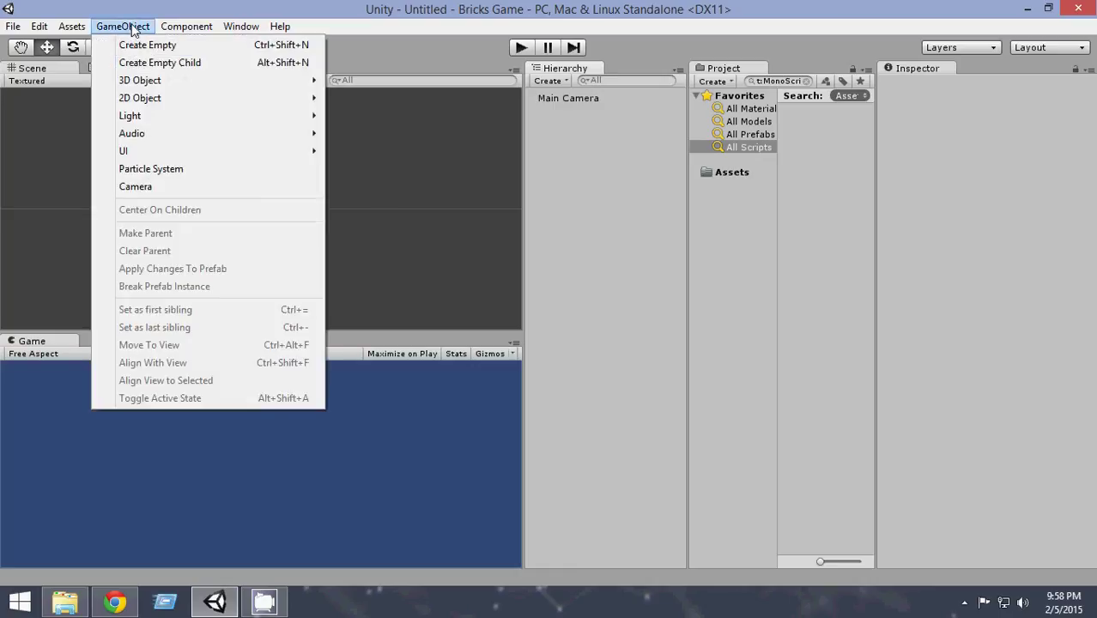
{"action": "mouse_move", "coordinate": [147, 81]}
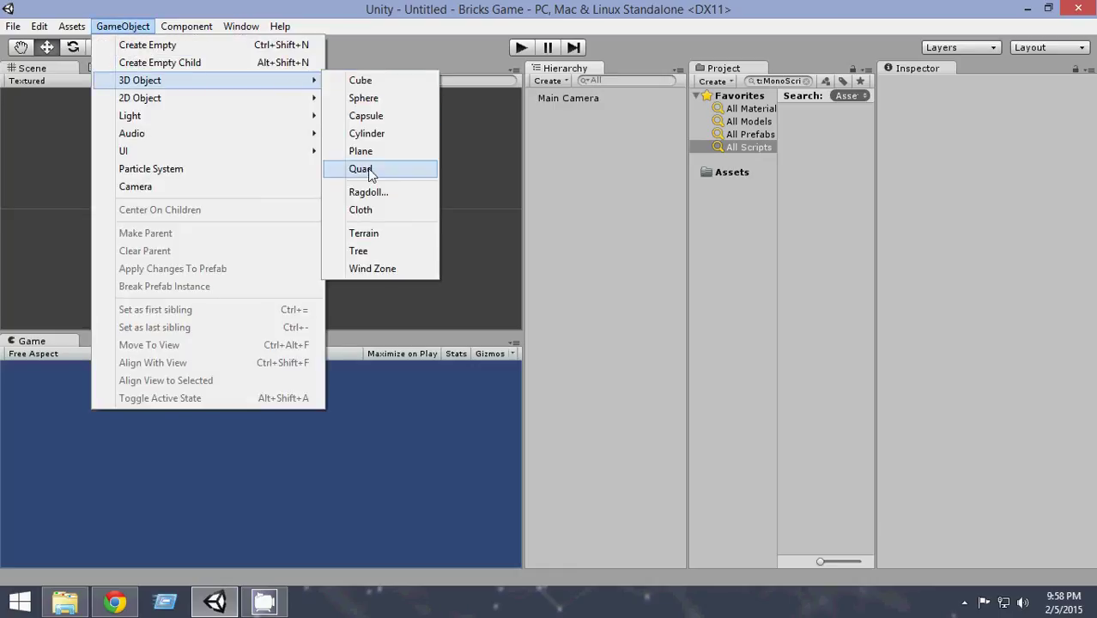
{"action": "left_click", "coordinate": [370, 172]}
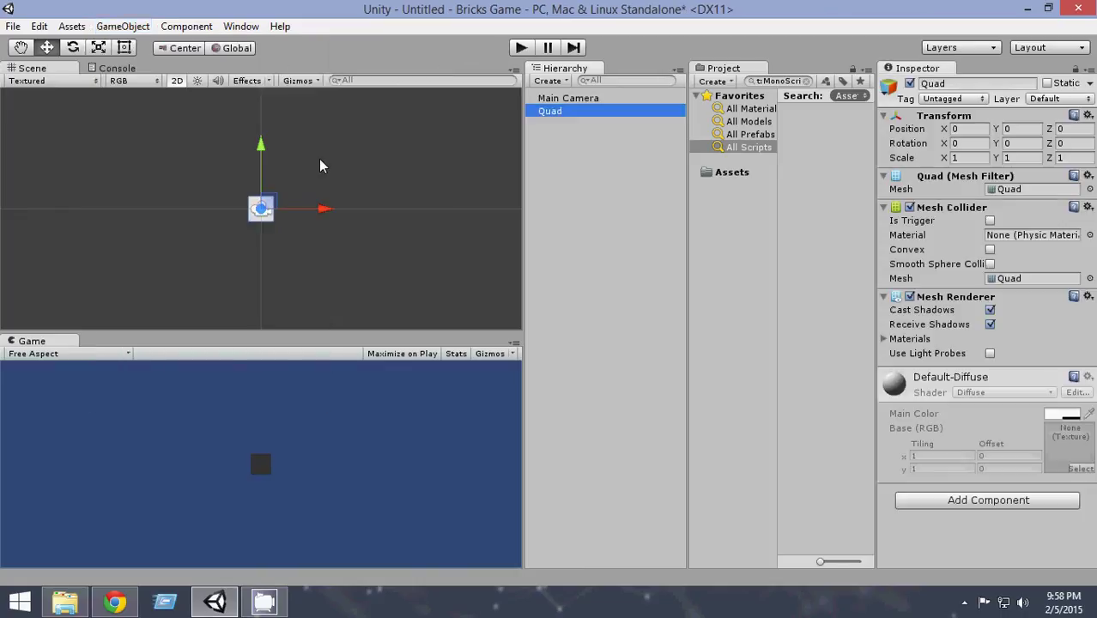
{"action": "left_click", "coordinate": [263, 153]}
{"action": "left_click_drag", "start_coordinate": [264, 153], "coordinate": [263, 103]}
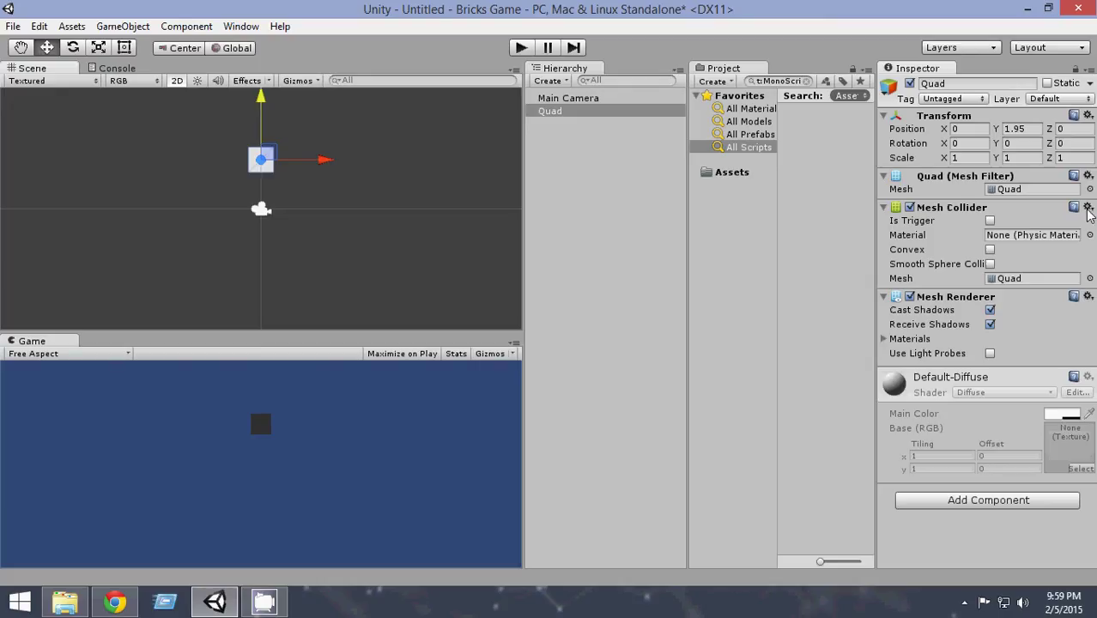
Step: Remove the Quad's Mesh Collider component in the Inspector
{"action": "left_click", "coordinate": [1087, 209]}
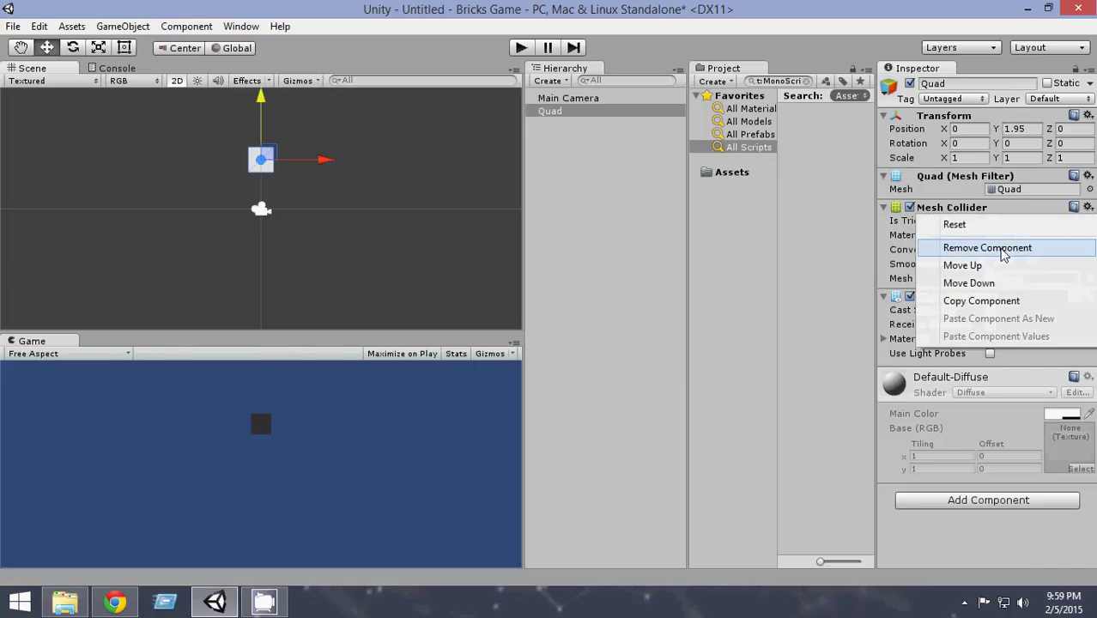
{"action": "left_click", "coordinate": [987, 248]}
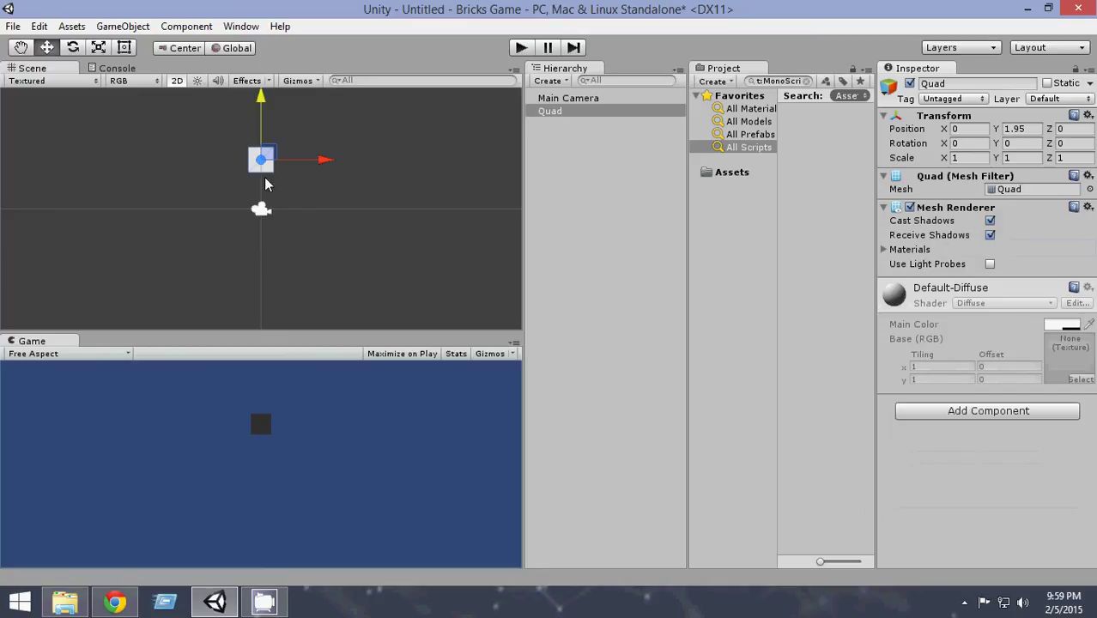
Step: Widen the quad to an X scale of about 25.12 and raise it to Y 4.51
{"action": "left_click_drag", "start_coordinate": [262, 110], "coordinate": [259, 95]}
{"action": "left_click", "coordinate": [98, 47]}
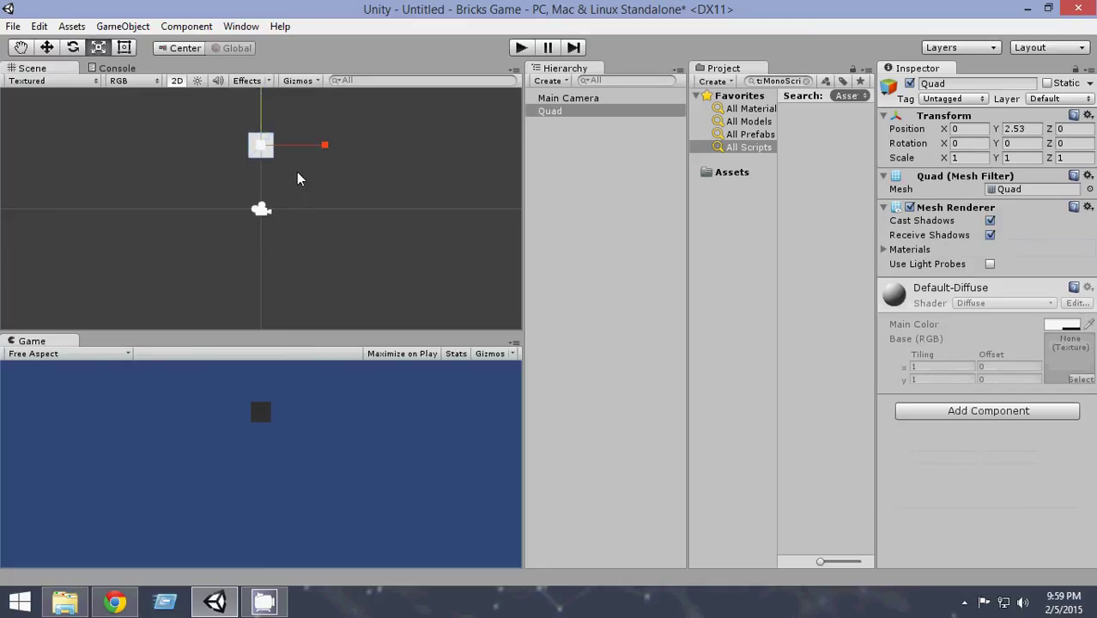
{"action": "left_click_drag", "start_coordinate": [323, 147], "coordinate": [540, 159]}
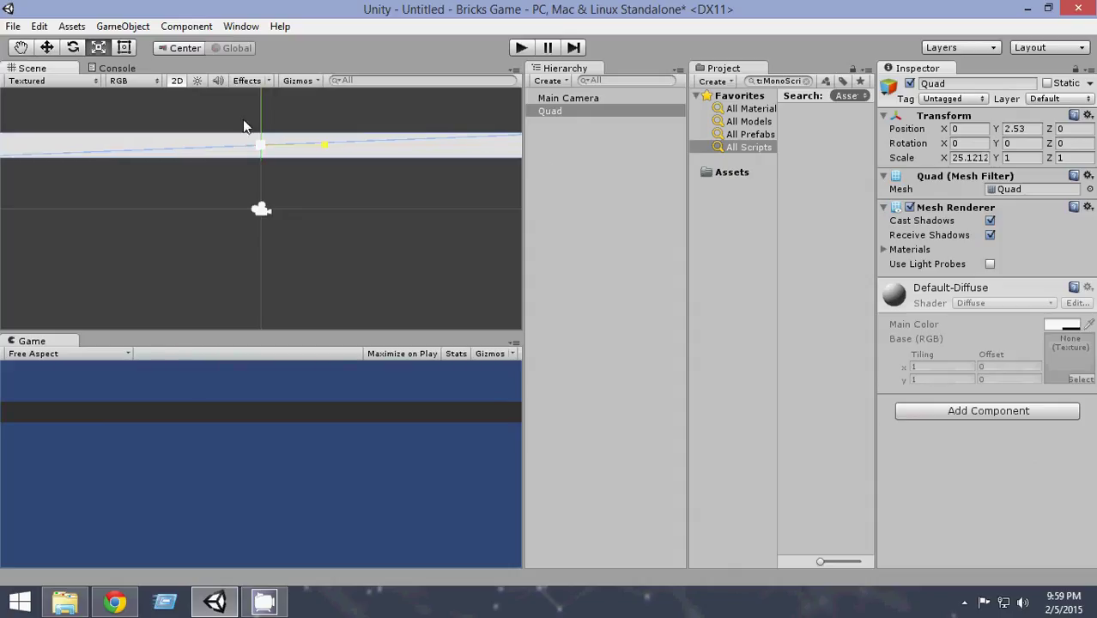
{"action": "left_click", "coordinate": [52, 53]}
{"action": "left_click_drag", "start_coordinate": [262, 120], "coordinate": [272, 75]}
{"action": "left_click", "coordinate": [561, 124]}
{"action": "left_click", "coordinate": [557, 113]}
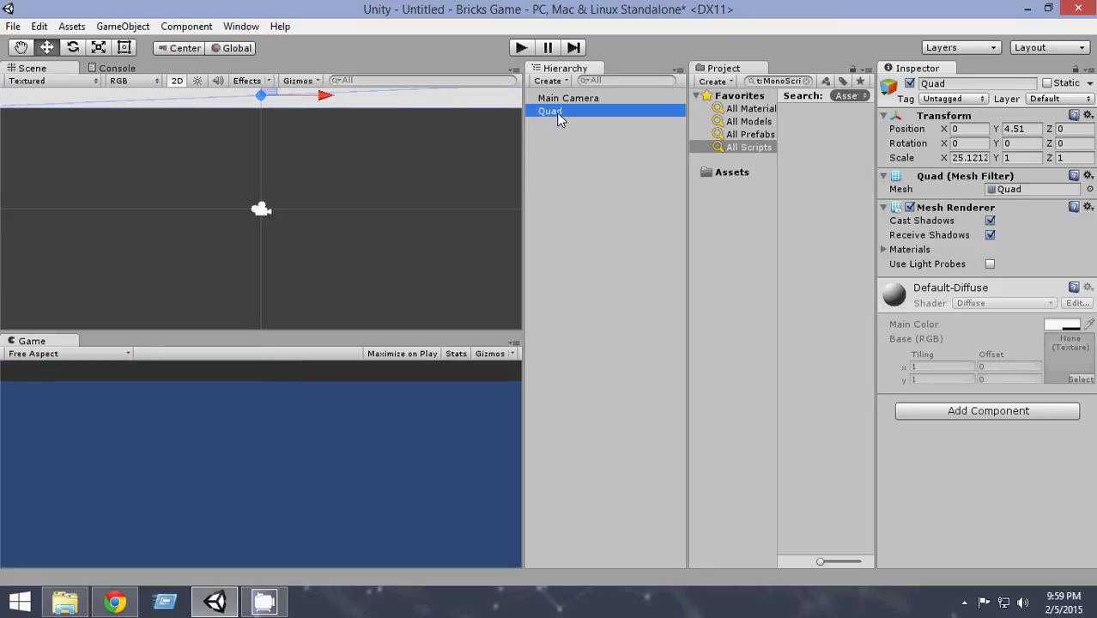
Step: Rename the Quad object to 'Top' in the Hierarchy
{"action": "left_click", "coordinate": [556, 113]}
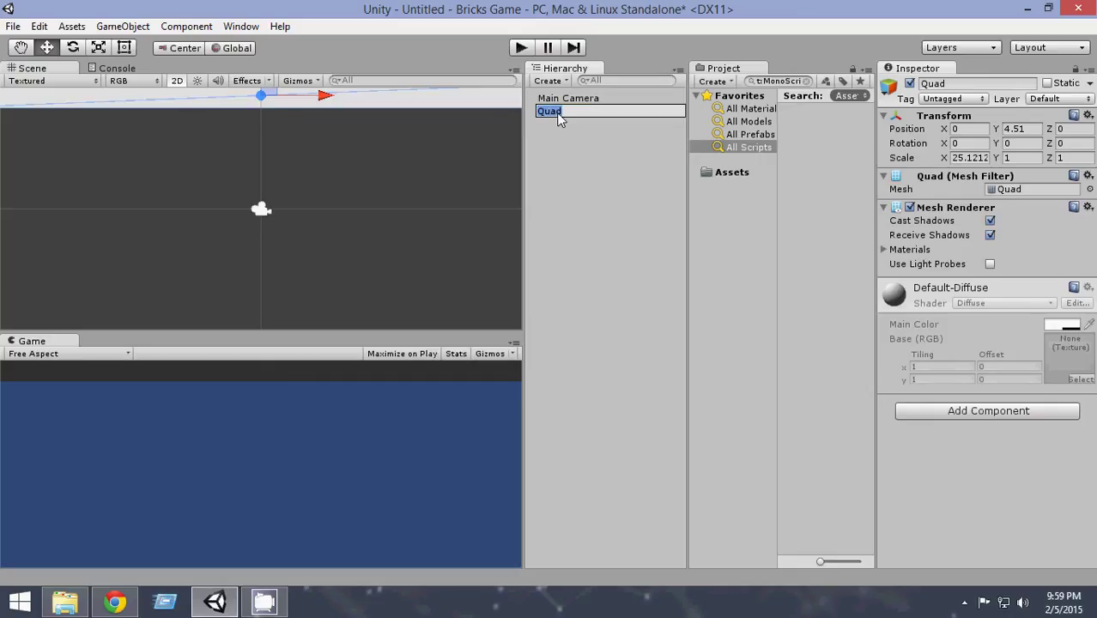
{"action": "type", "text": "Top"}
{"action": "left_click", "coordinate": [549, 130]}
{"action": "left_click", "coordinate": [553, 114]}
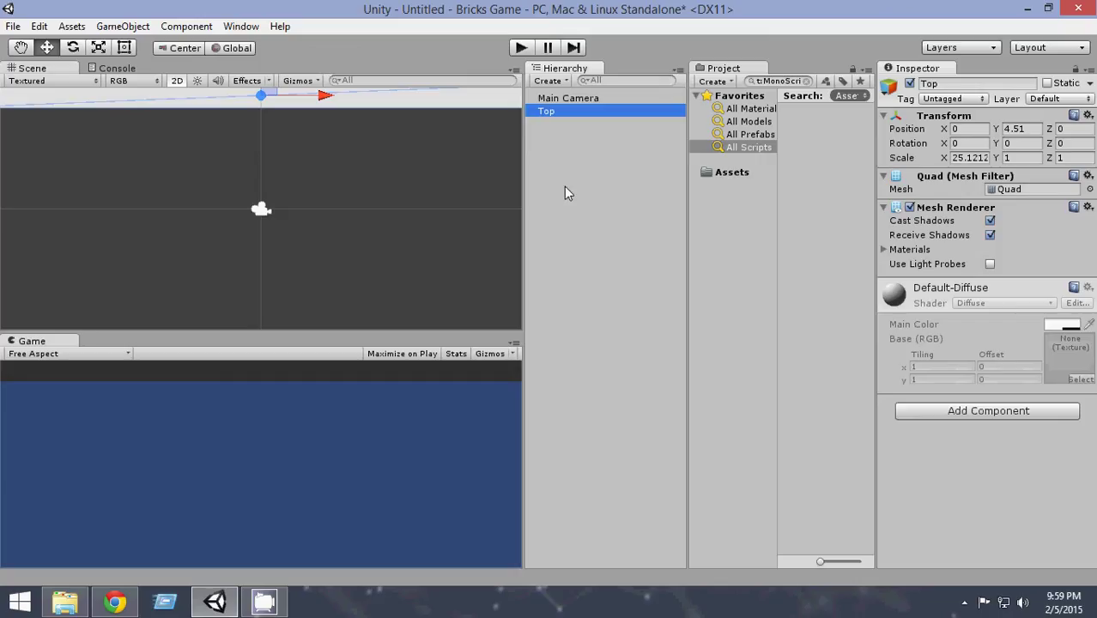
Step: Duplicate Top, name the copy 'left', and set its Z rotation to 90
{"action": "key", "text": "ctrl+d"}
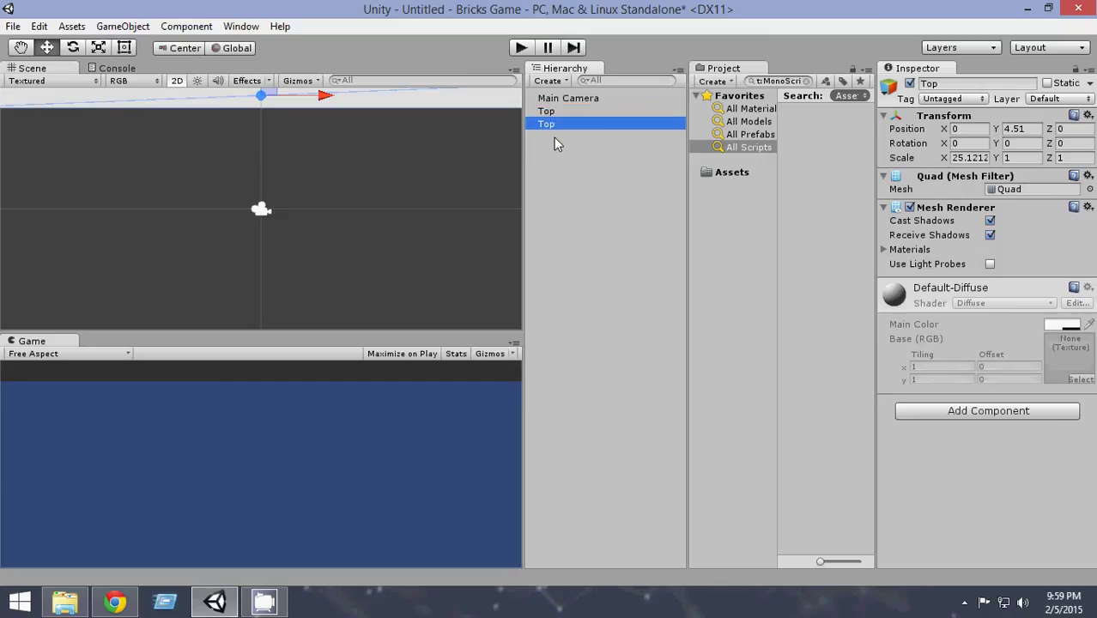
{"action": "key", "text": "F2"}
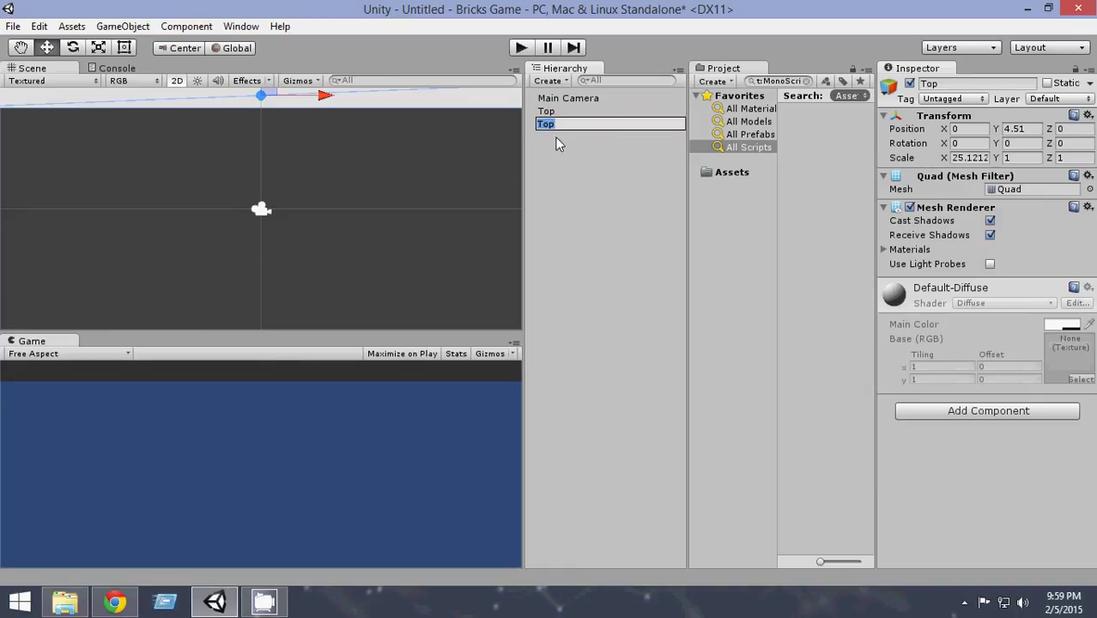
{"action": "type", "text": "left"}
{"action": "left_click", "coordinate": [556, 145]}
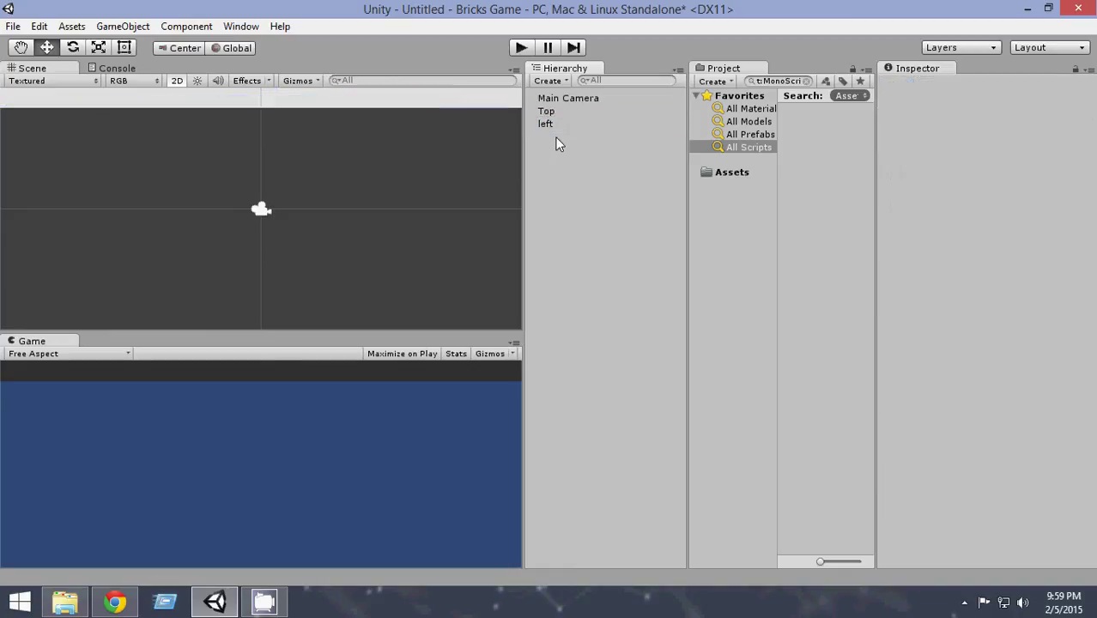
{"action": "left_click", "coordinate": [555, 127]}
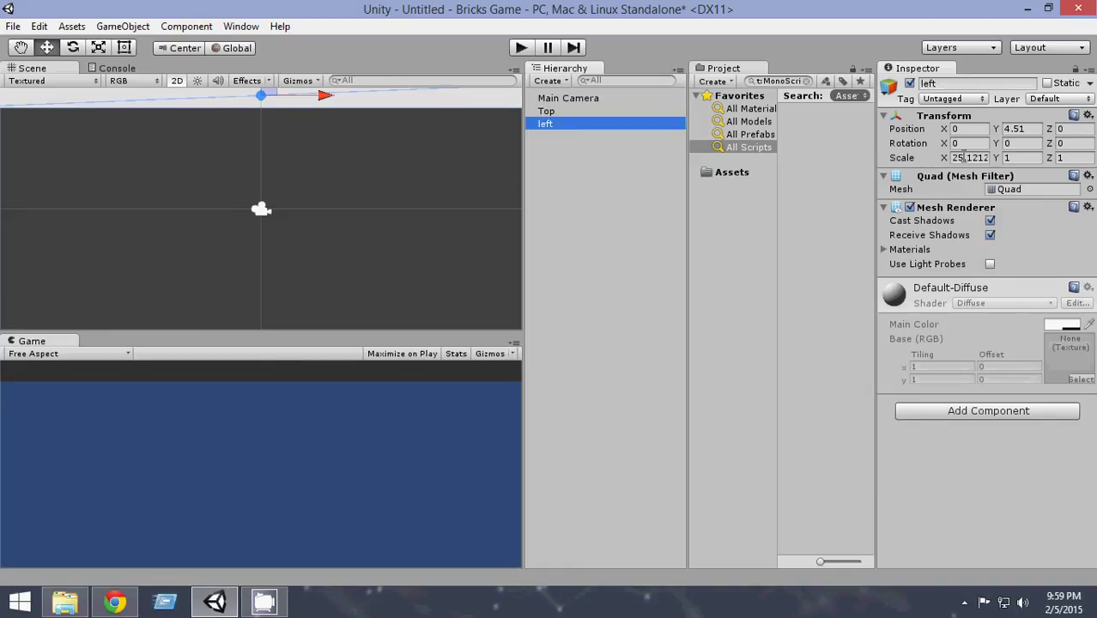
{"action": "left_click", "coordinate": [1065, 144]}
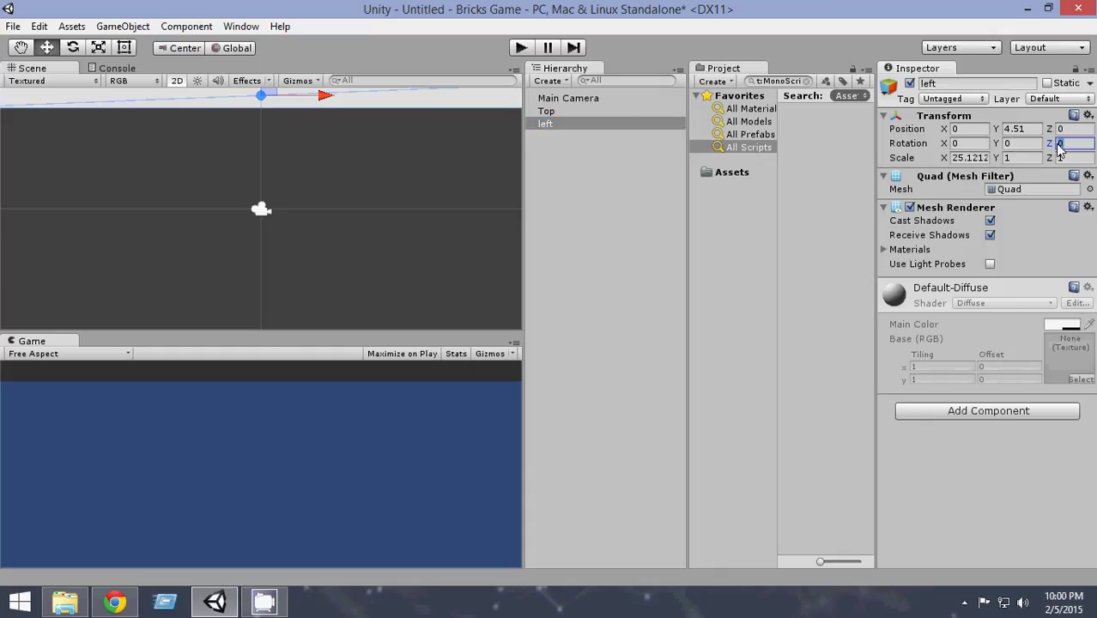
{"action": "type", "text": "90"}
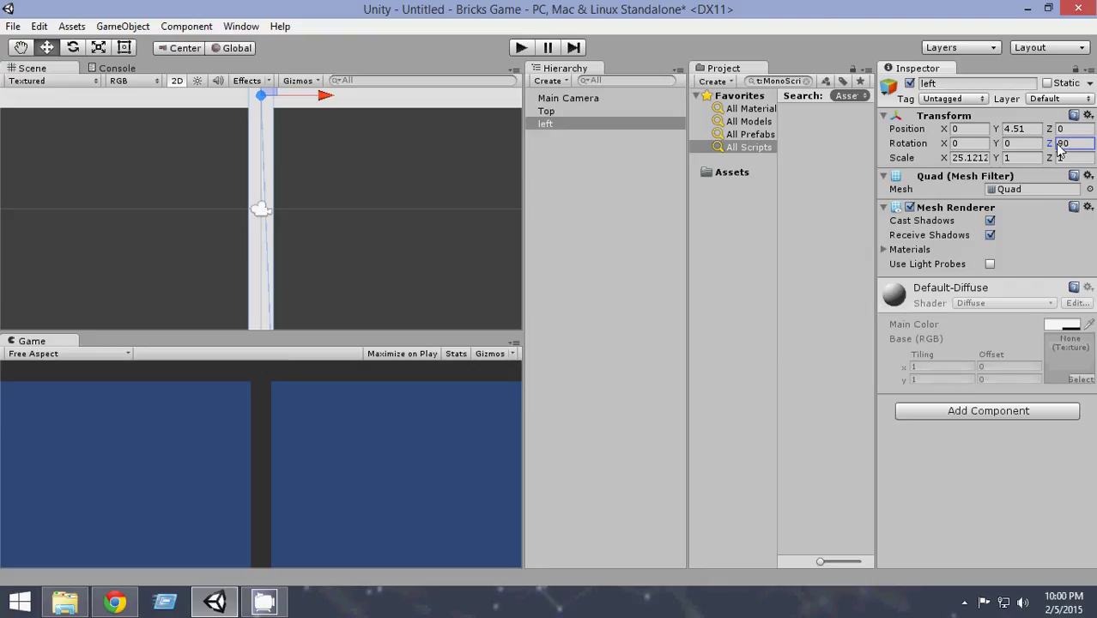
Step: Shorten the left wall to X scale 15.7007 and place it at X -12.27, Y 1.95
{"action": "left_click_drag", "start_coordinate": [307, 96], "coordinate": [74, 88]}
{"action": "key", "text": "r"}
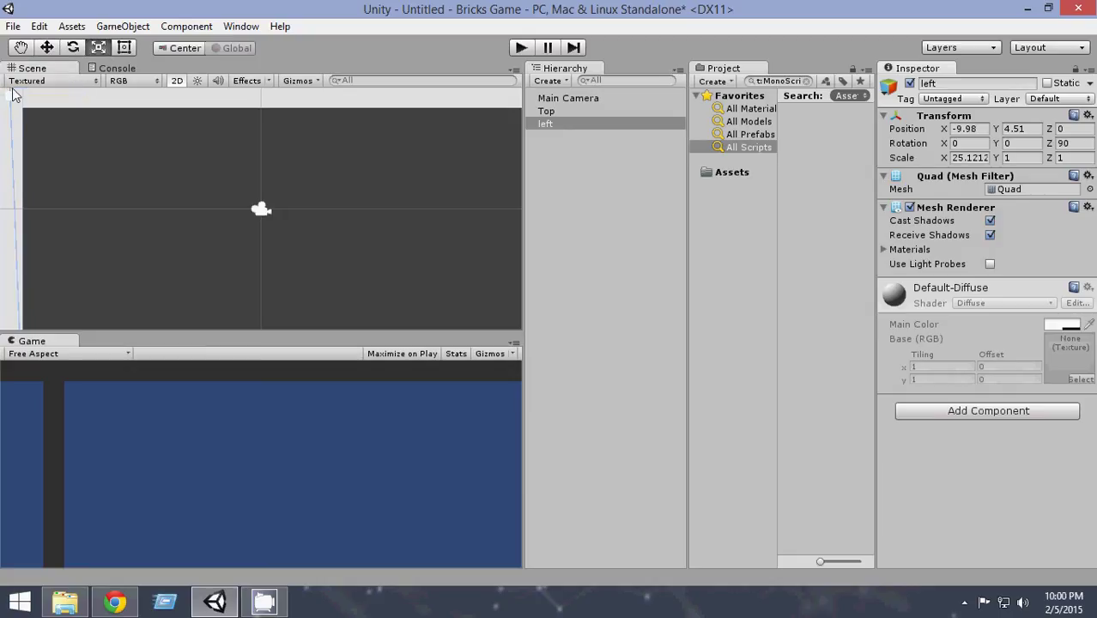
{"action": "key", "text": "w"}
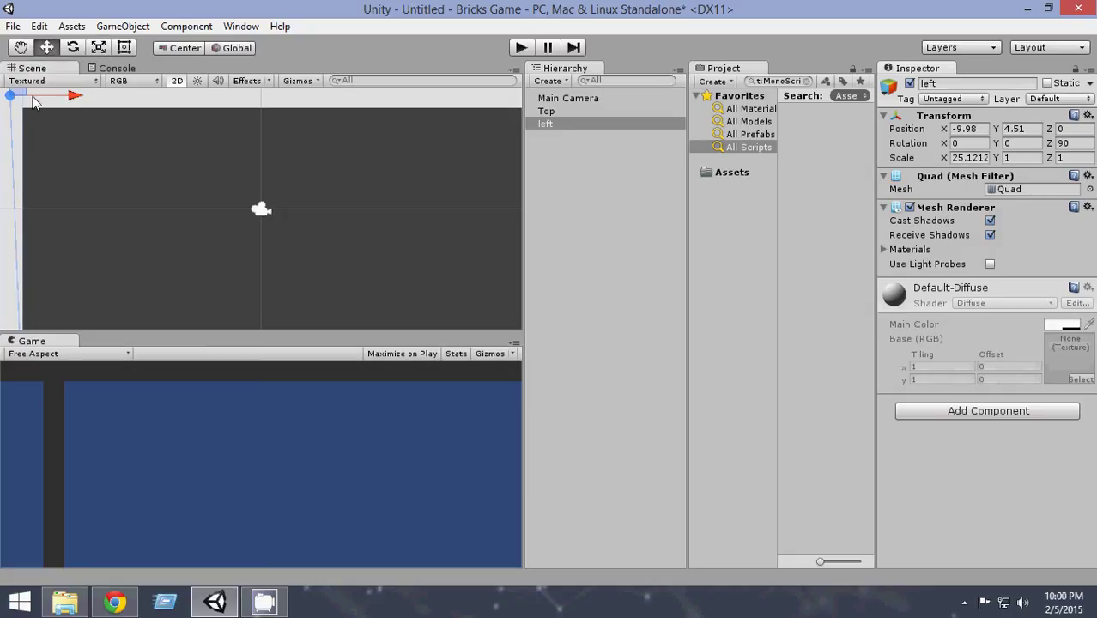
{"action": "left_click_drag", "start_coordinate": [14, 99], "coordinate": [69, 159]}
{"action": "key", "text": "r"}
{"action": "left_click_drag", "start_coordinate": [12, 100], "coordinate": [23, 127]}
{"action": "key", "text": "w"}
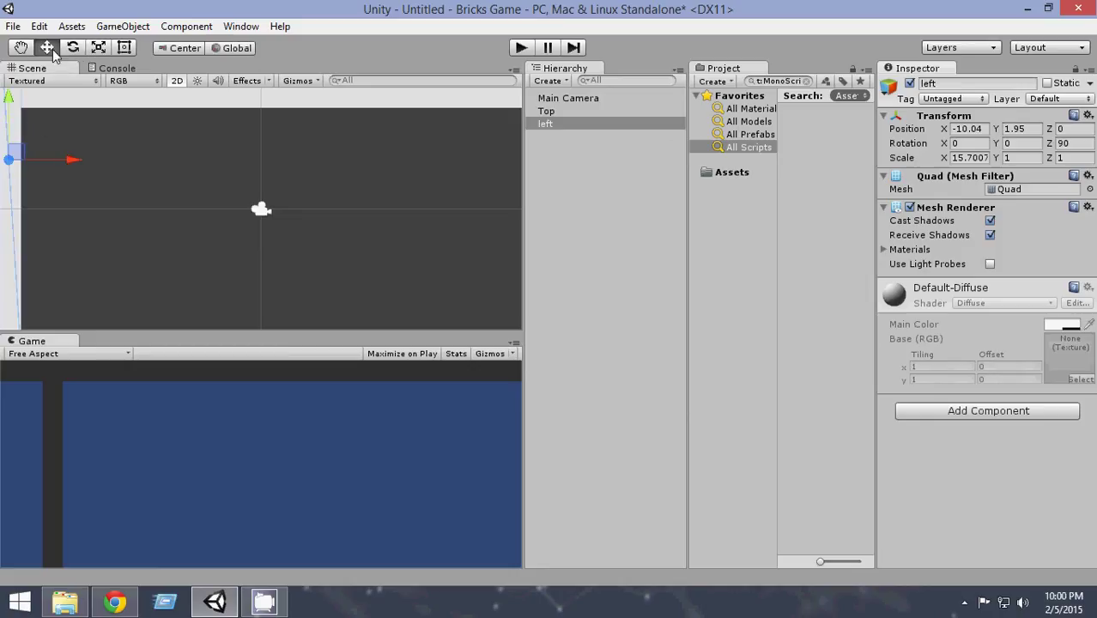
{"action": "mouse_move", "coordinate": [73, 163]}
{"action": "left_mouse_down"}
{"action": "mouse_move", "coordinate": [21, 163]}
{"action": "mouse_move", "coordinate": [116, 168]}
{"action": "mouse_move", "coordinate": [62, 169]}
{"action": "left_mouse_up"}
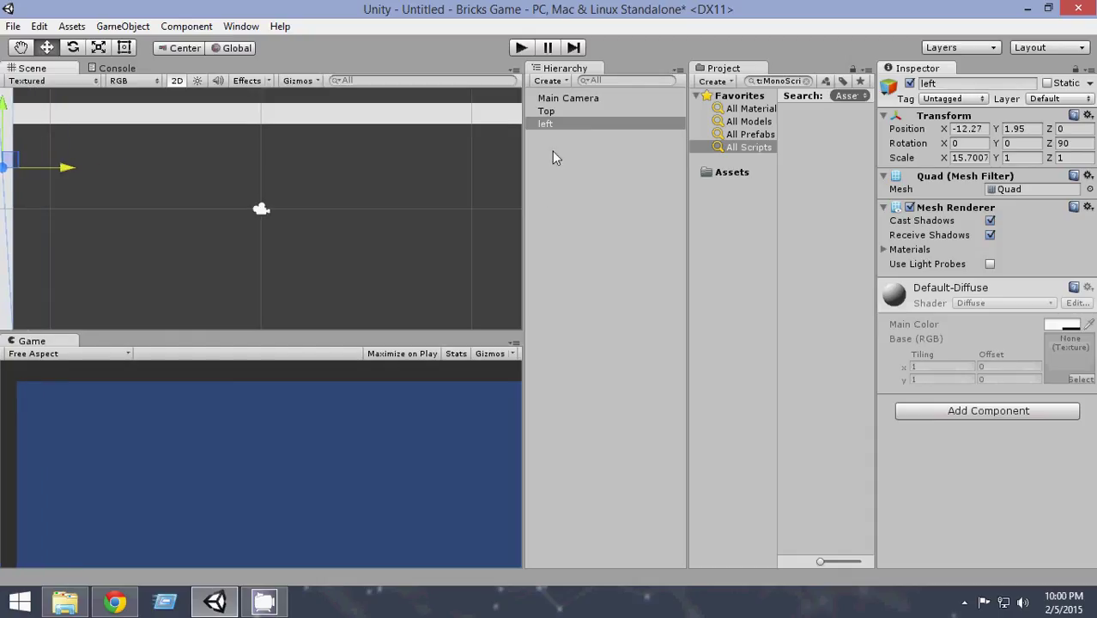
Step: Duplicate the left wall as 'right' and move it to X 12.15
{"action": "left_click", "coordinate": [549, 125]}
{"action": "key", "text": "ctrl+d"}
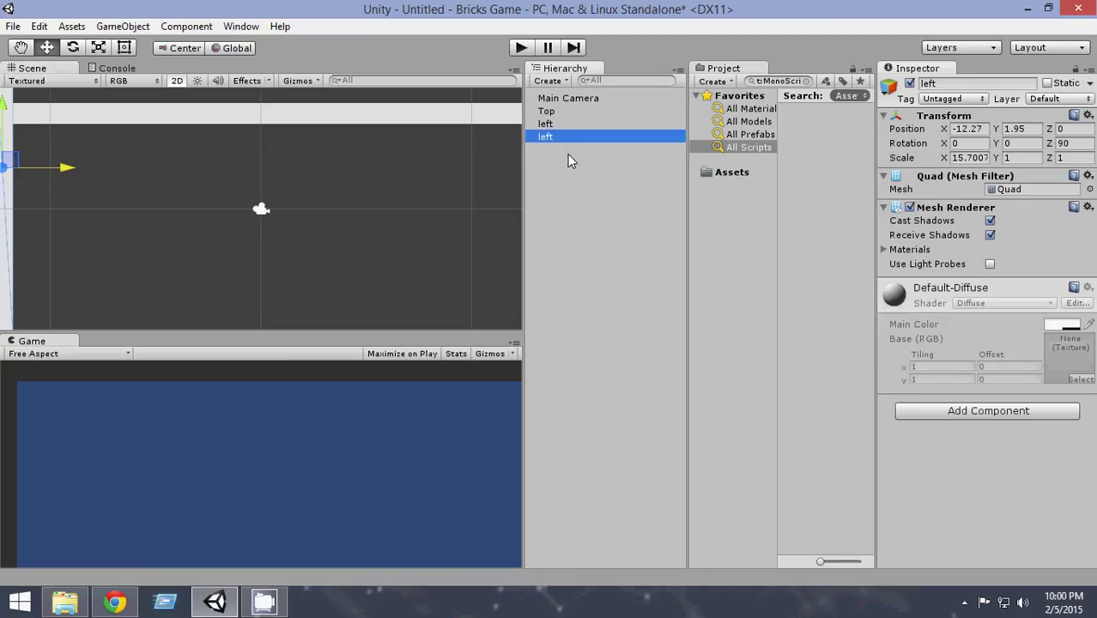
{"action": "key", "text": "F2"}
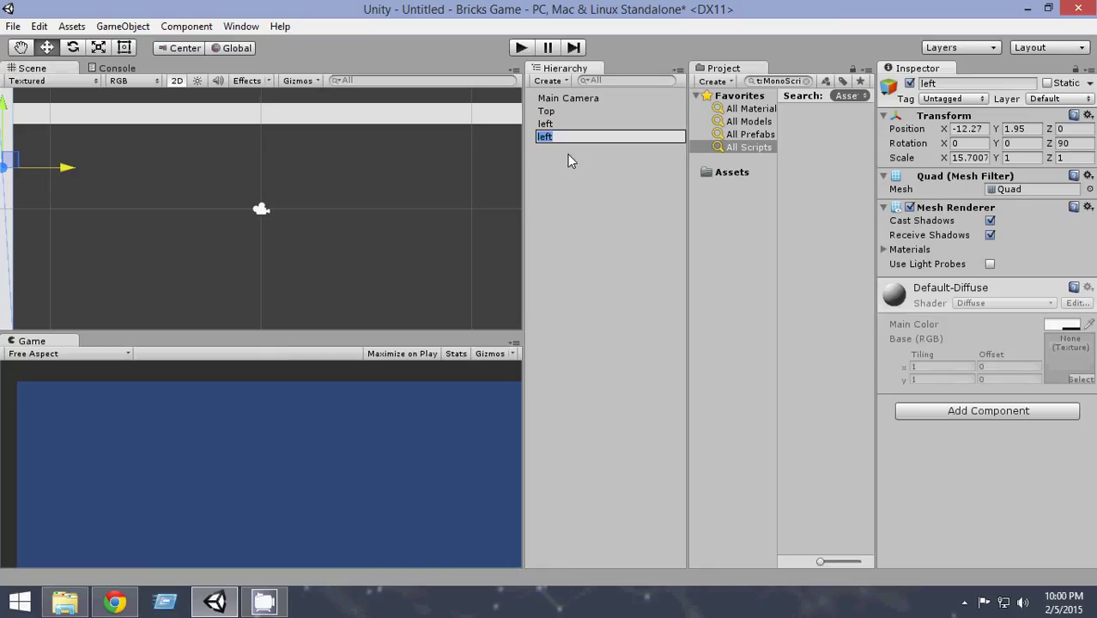
{"action": "type", "text": "right"}
{"action": "left_click", "coordinate": [568, 160]}
{"action": "left_click", "coordinate": [562, 139]}
{"action": "left_click_drag", "start_coordinate": [63, 171], "coordinate": [574, 204]}
Step: Zoom out the Scene view and check the Top, left and right walls
{"action": "scroll", "coordinate": [363, 209], "scroll_direction": "down", "scroll_amount": 3}
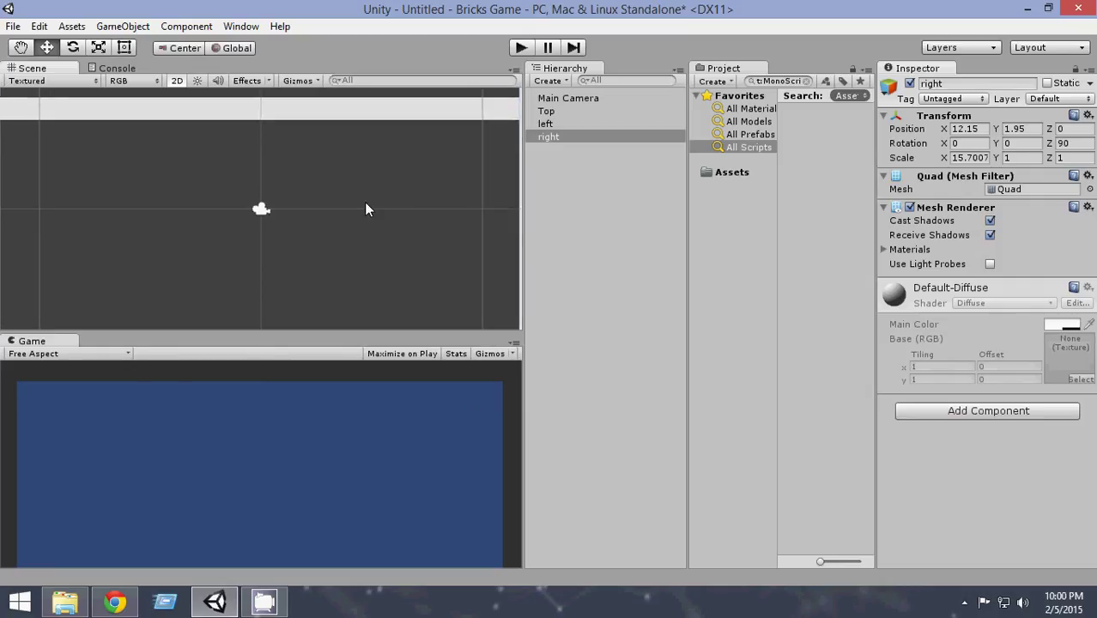
{"action": "left_click", "coordinate": [609, 189]}
{"action": "left_click", "coordinate": [559, 110]}
{"action": "left_click", "coordinate": [558, 125]}
{"action": "left_click", "coordinate": [558, 138]}
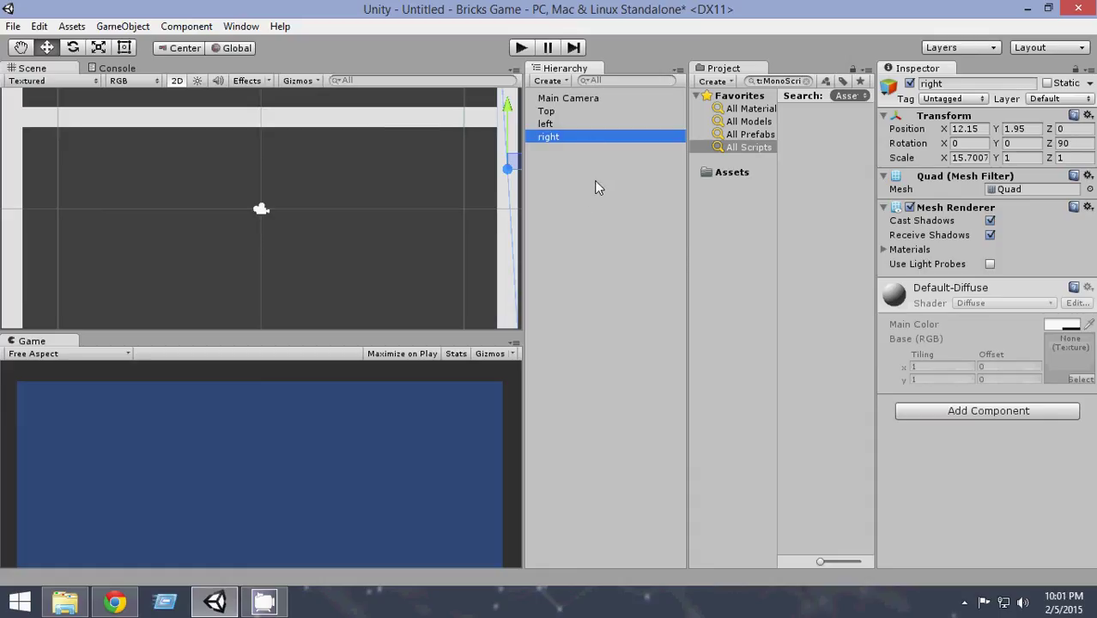
Step: Select Top, left and right together and add a Box Collider 2D
{"action": "left_click", "coordinate": [549, 125], "text": "ctrl"}
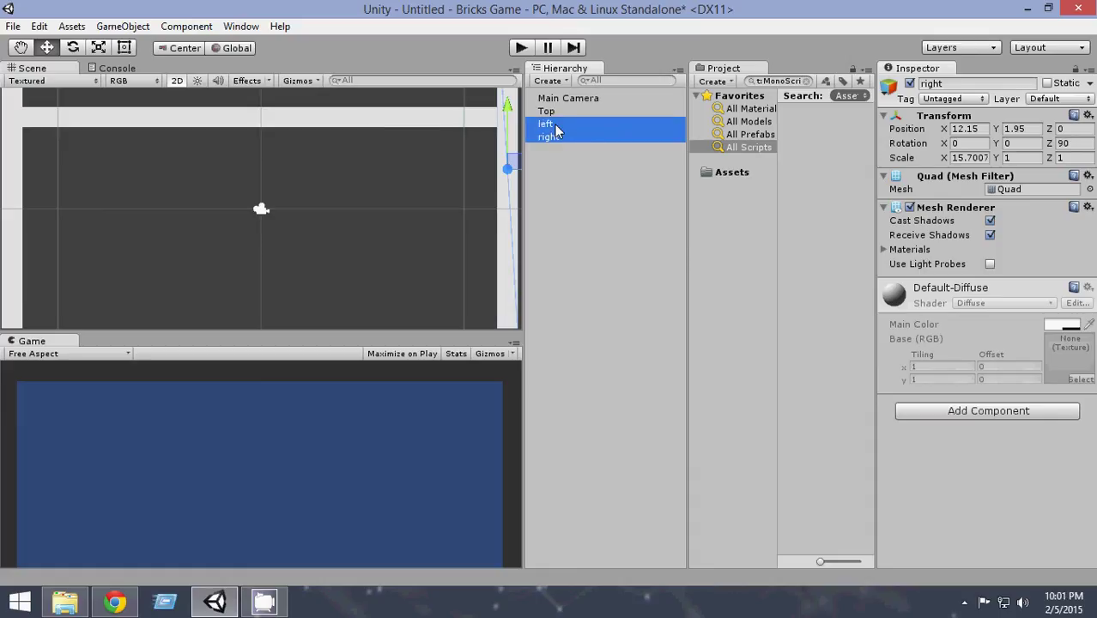
{"action": "left_click", "coordinate": [547, 111], "text": "ctrl"}
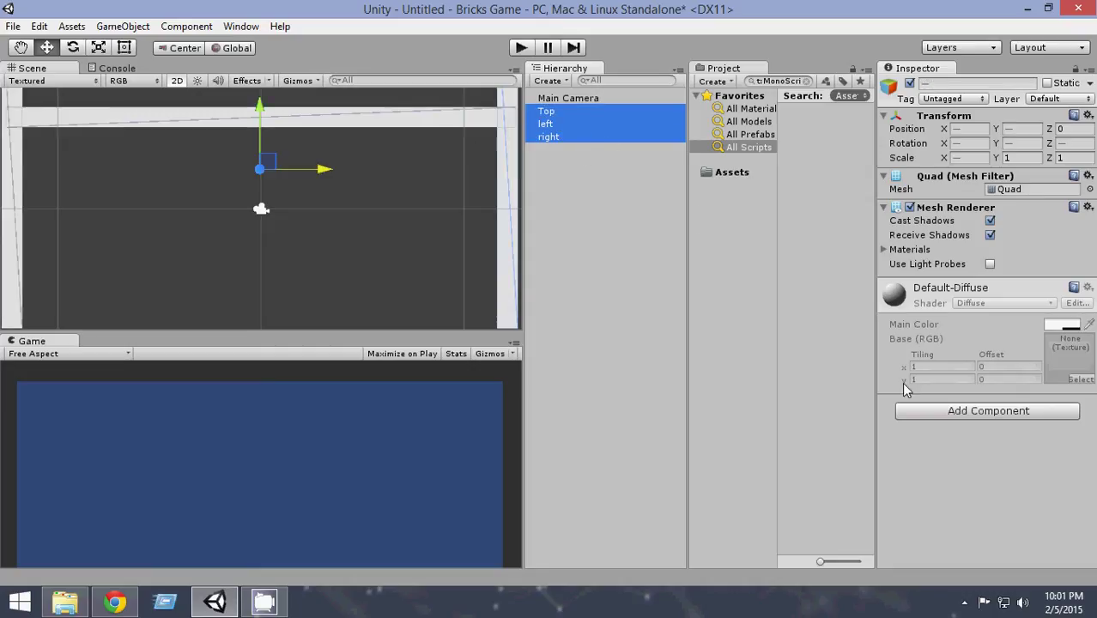
{"action": "left_click", "coordinate": [954, 413]}
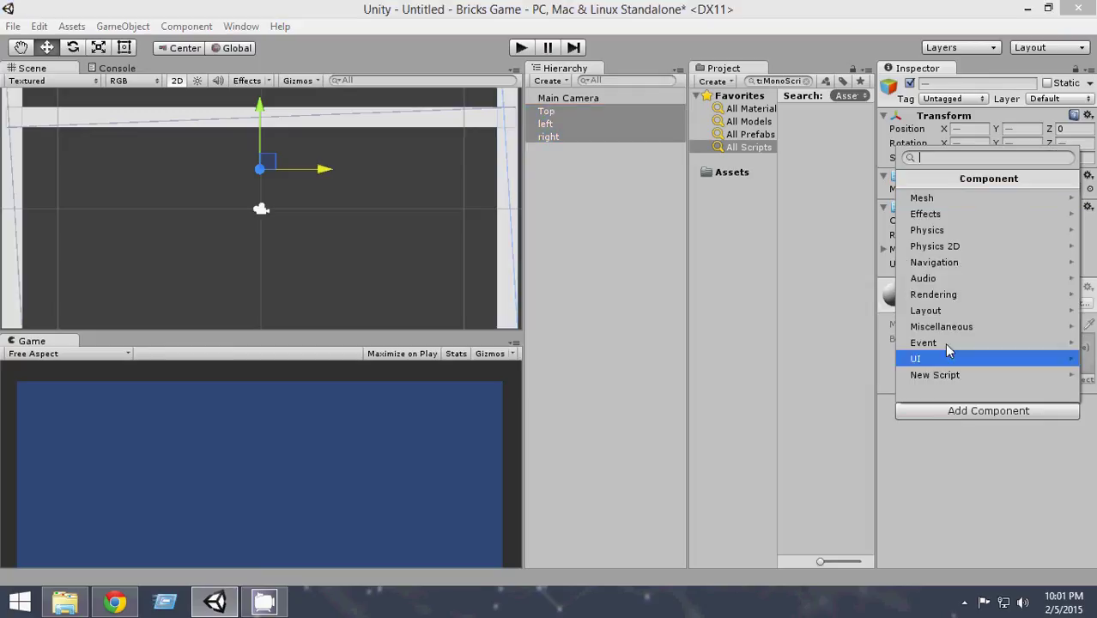
{"action": "left_click", "coordinate": [939, 248]}
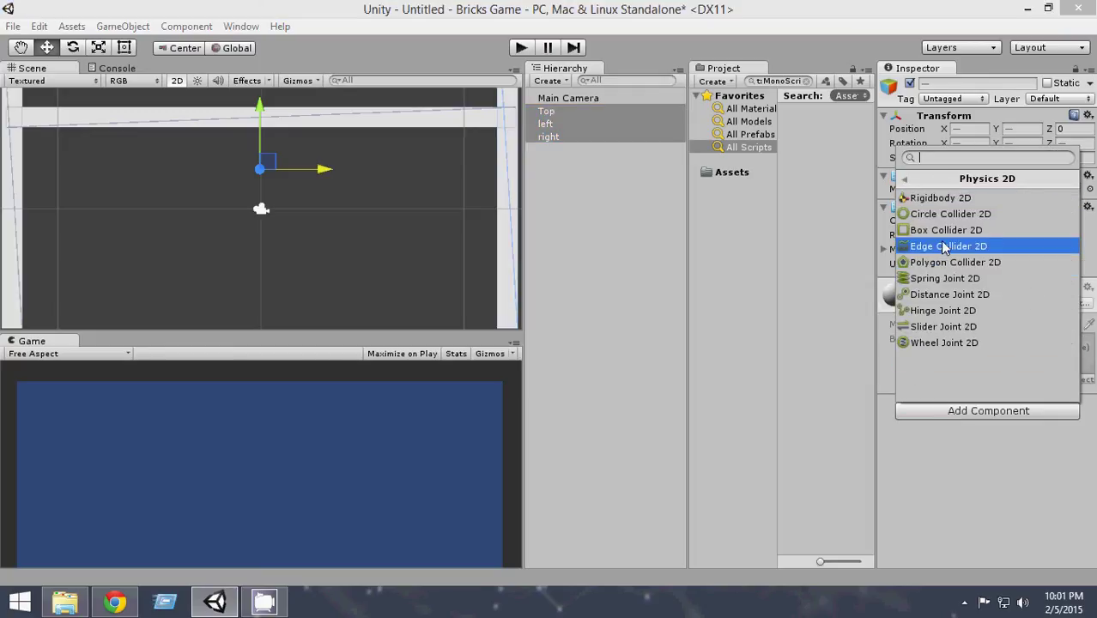
{"action": "left_click", "coordinate": [946, 232]}
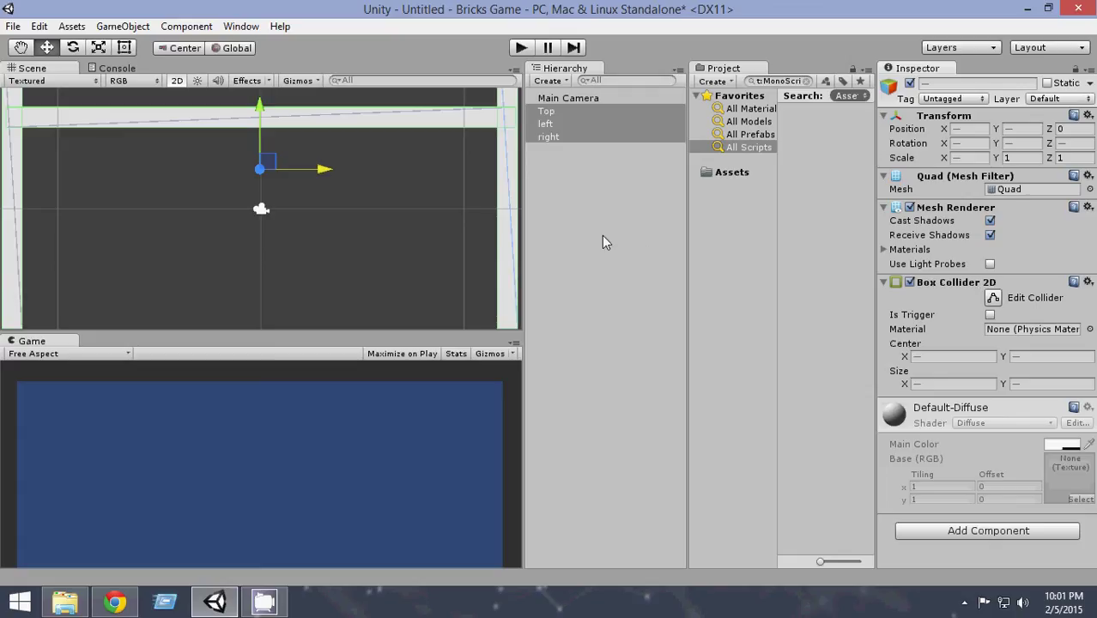
Step: Check each wall's new Box Collider 2D, then clear the selection
{"action": "left_click", "coordinate": [548, 137]}
{"action": "left_click", "coordinate": [551, 124]}
{"action": "left_click", "coordinate": [549, 111]}
{"action": "key", "text": "ctrl+y"}
{"action": "key", "text": "ctrl+y"}
{"action": "key", "text": "ctrl+z"}
{"action": "key", "text": "ctrl+z"}
{"action": "left_click", "coordinate": [554, 168]}
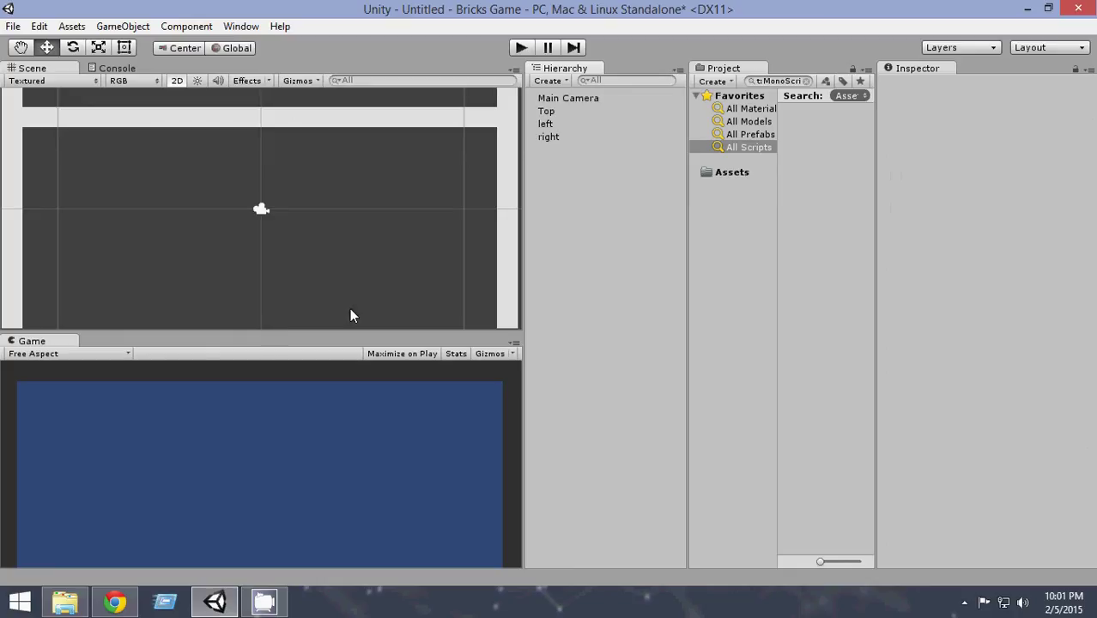
Step: Duplicate the Top wall as 'paddle' and move it down near the bottom
{"action": "left_click", "coordinate": [550, 137]}
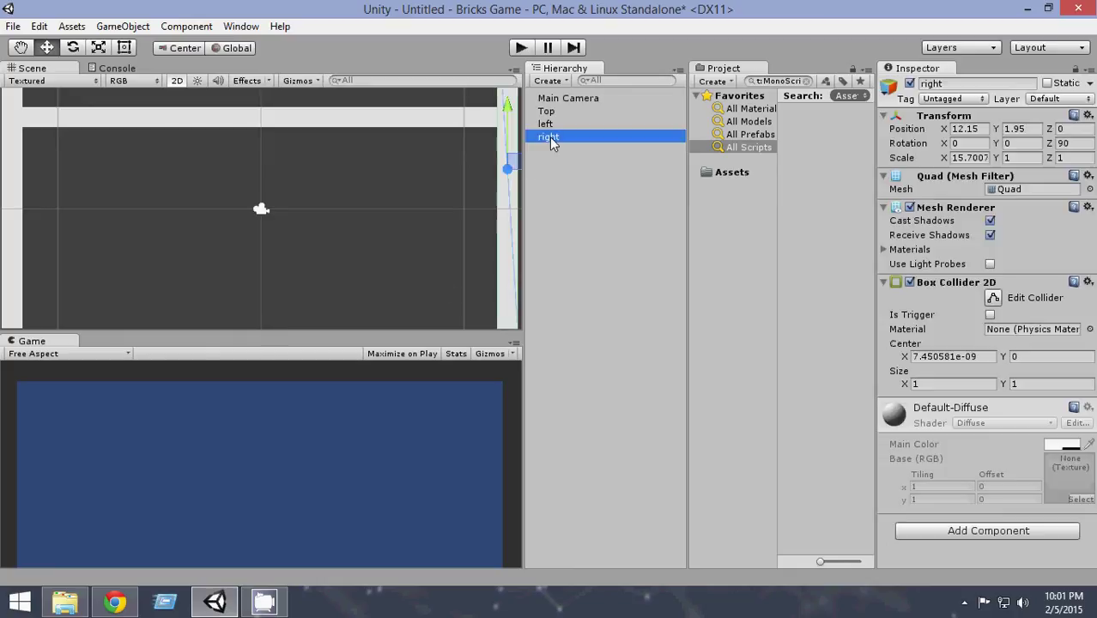
{"action": "left_click", "coordinate": [549, 112]}
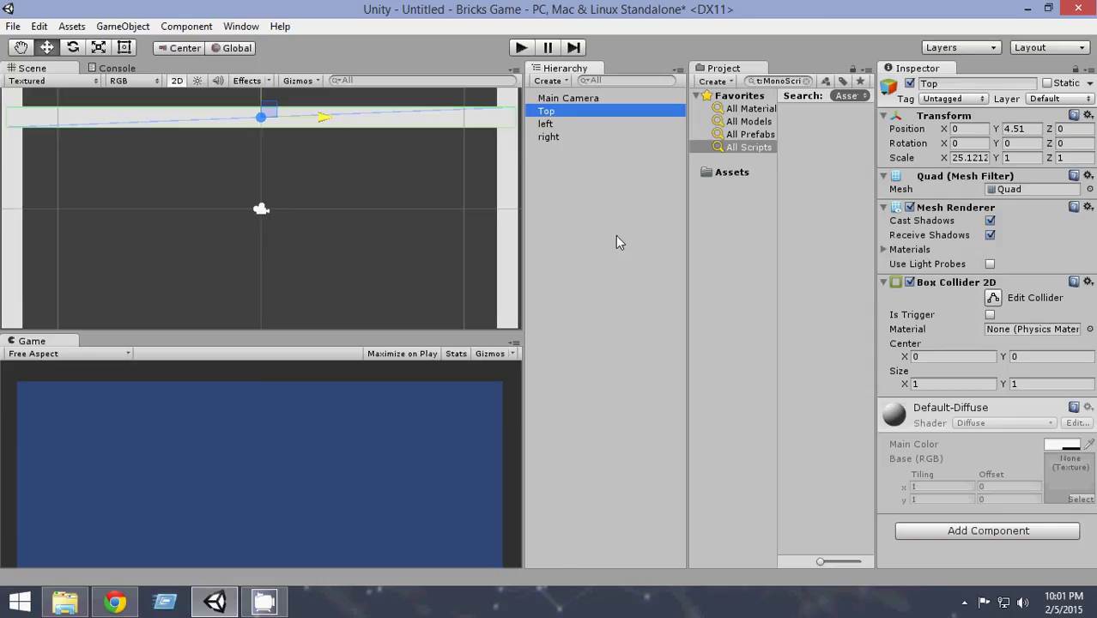
{"action": "key", "text": "ctrl+d"}
{"action": "key", "text": "F2"}
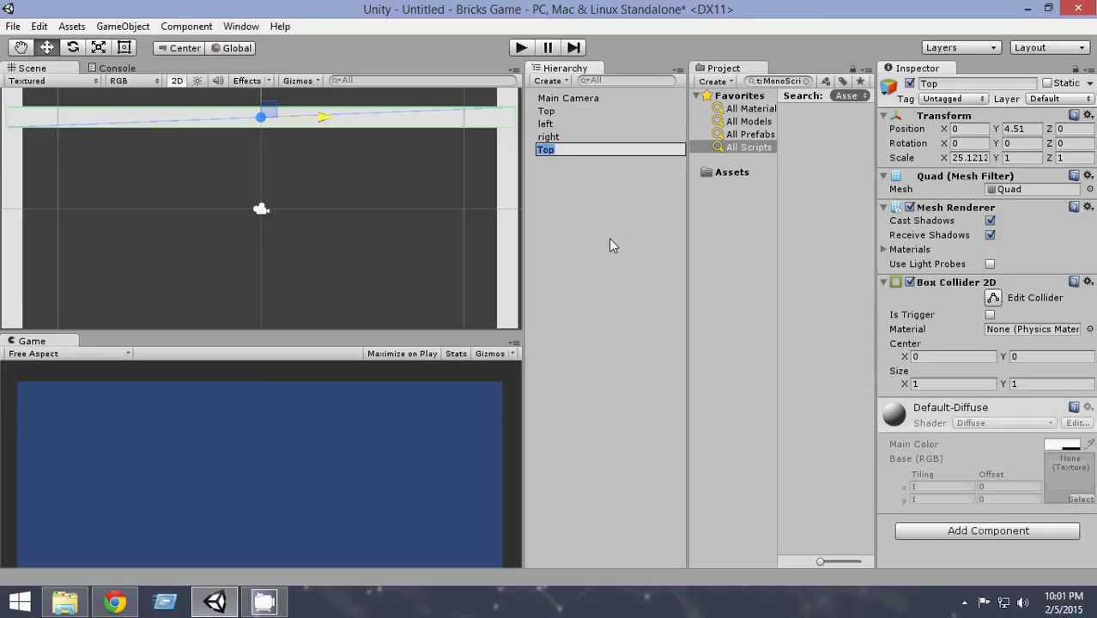
{"action": "type", "text": "paddle"}
{"action": "left_click", "coordinate": [609, 241]}
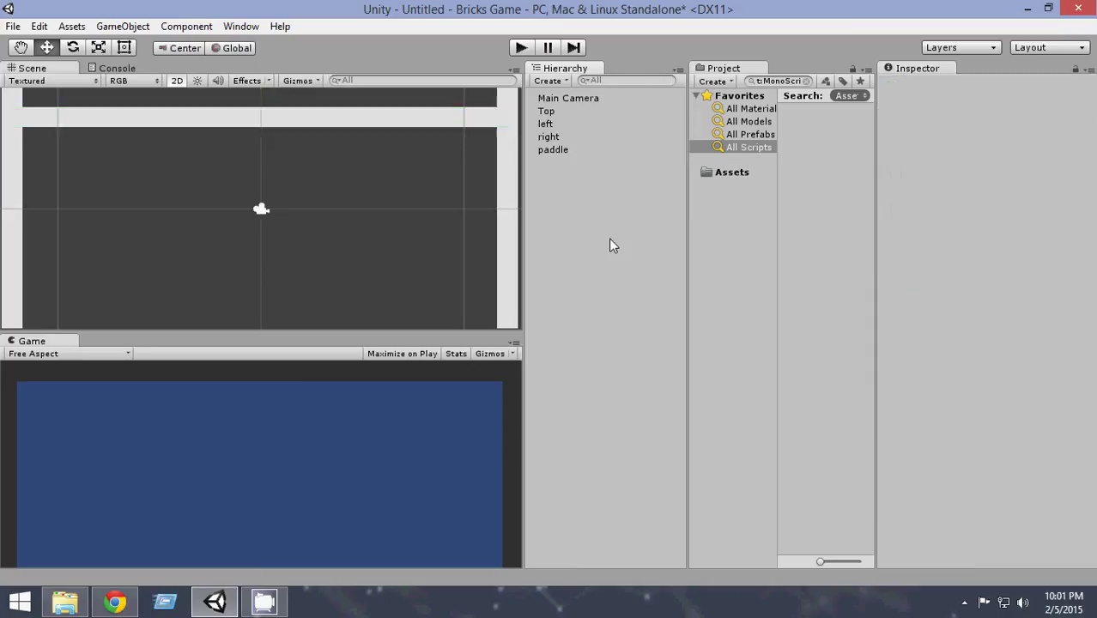
{"action": "left_click", "coordinate": [563, 151]}
{"action": "left_click_drag", "start_coordinate": [260, 92], "coordinate": [253, 265]}
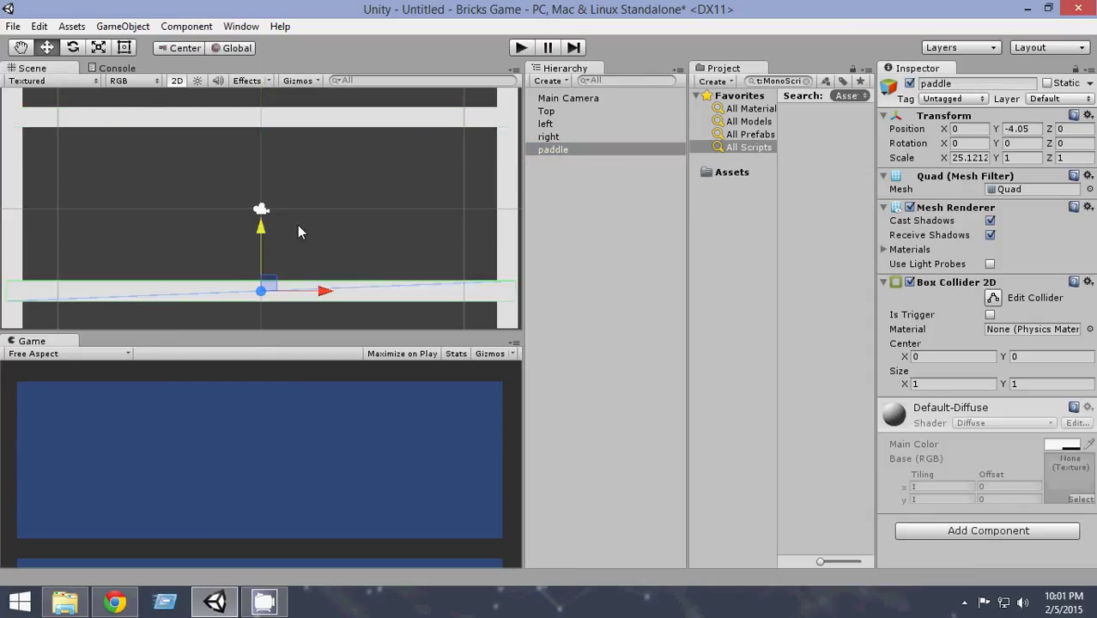
Step: Shrink the paddle to about 2.23 by 0.6 and set it at Y -4.45
{"action": "left_click", "coordinate": [98, 48]}
{"action": "left_click_drag", "start_coordinate": [326, 293], "coordinate": [270, 293]}
{"action": "left_click_drag", "start_coordinate": [261, 230], "coordinate": [259, 255]}
{"action": "left_click_drag", "start_coordinate": [323, 295], "coordinate": [310, 294]}
{"action": "left_click", "coordinate": [50, 48]}
{"action": "mouse_move", "coordinate": [262, 225]}
{"action": "left_mouse_down"}
{"action": "mouse_move", "coordinate": [260, 245]}
{"action": "mouse_move", "coordinate": [263, 235]}
{"action": "left_mouse_up"}
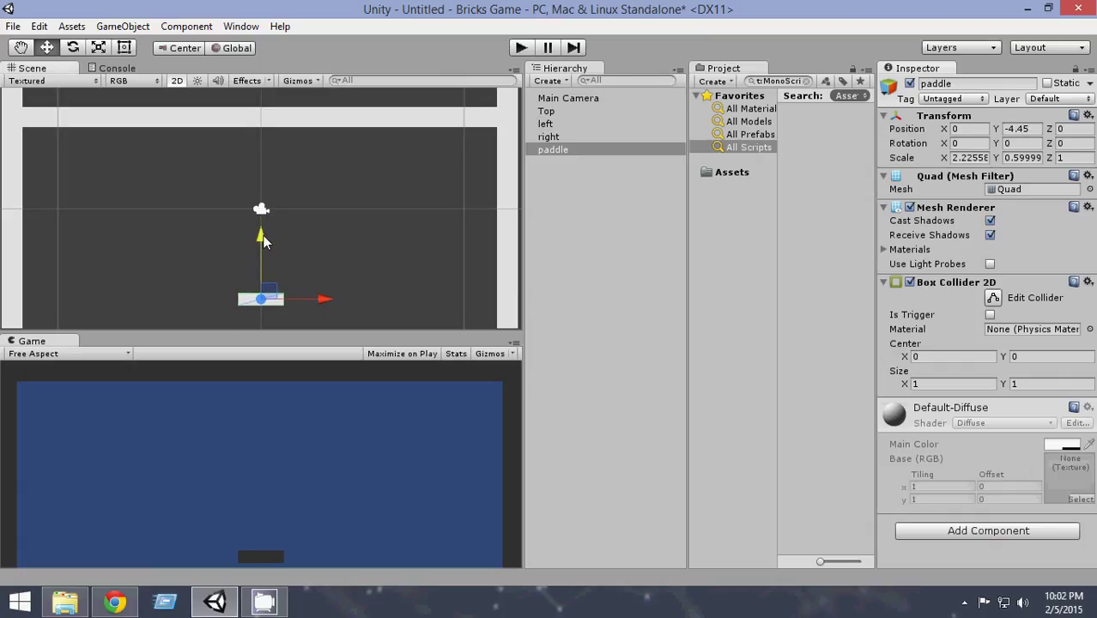
{"action": "left_click", "coordinate": [549, 137]}
{"action": "left_click", "coordinate": [559, 150]}
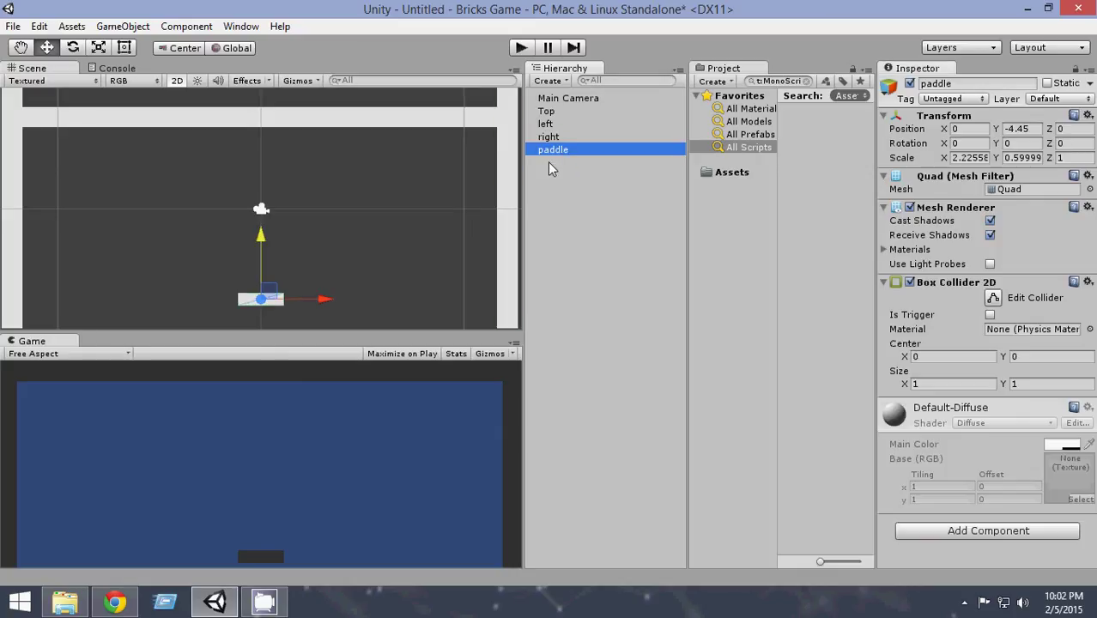
Step: Create a Sphere and move it down to about Y -1.39, just above the paddle
{"action": "left_click", "coordinate": [549, 160]}
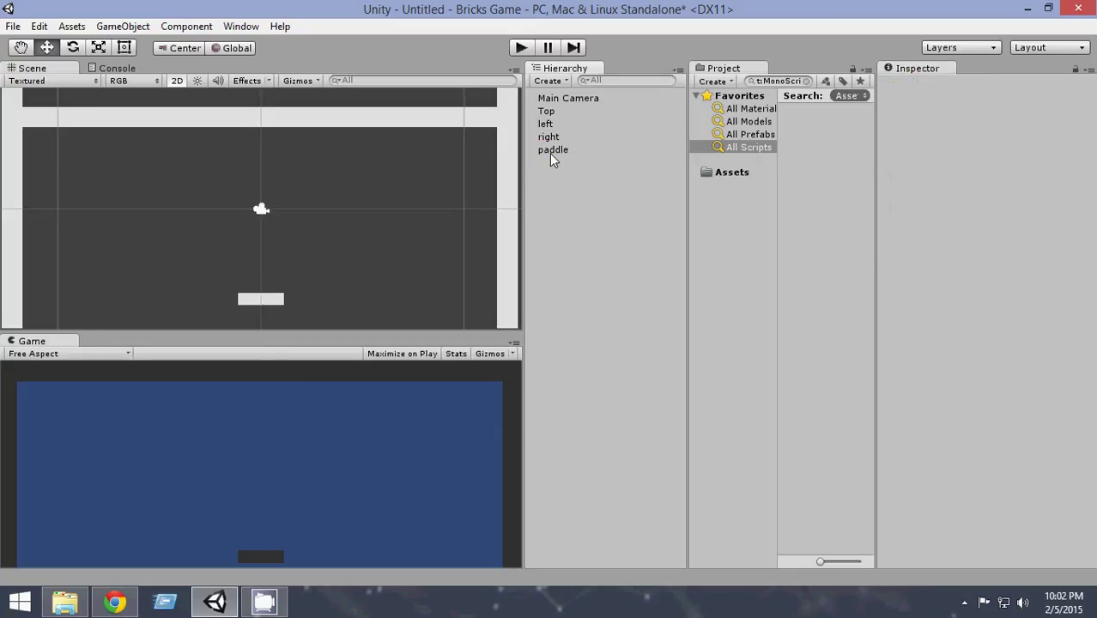
{"action": "left_click", "coordinate": [123, 26]}
{"action": "mouse_move", "coordinate": [137, 82]}
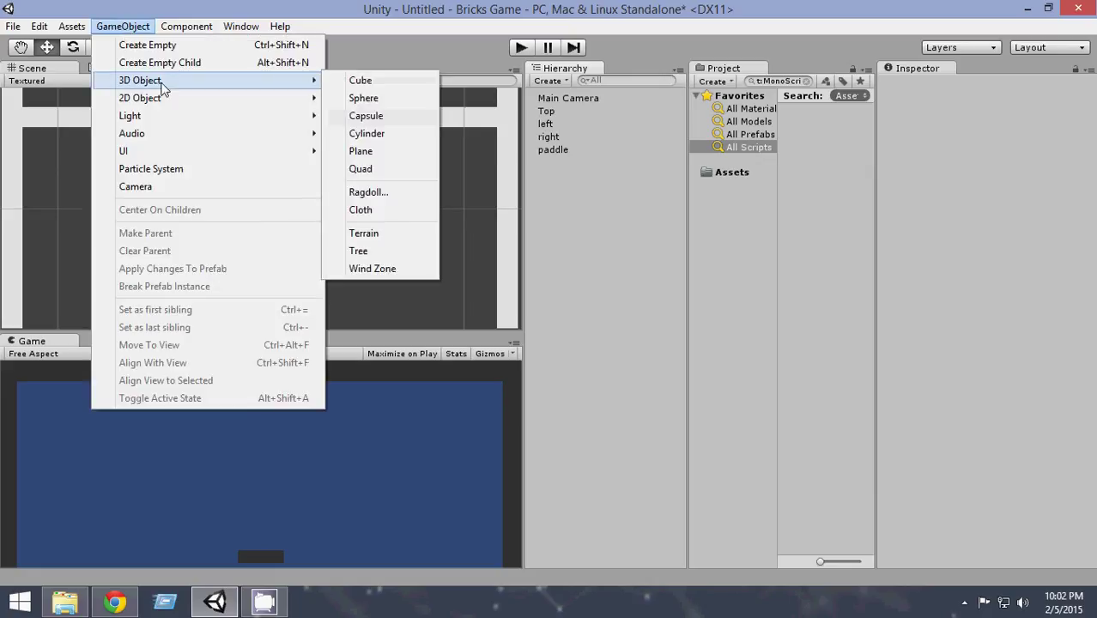
{"action": "left_click", "coordinate": [368, 99]}
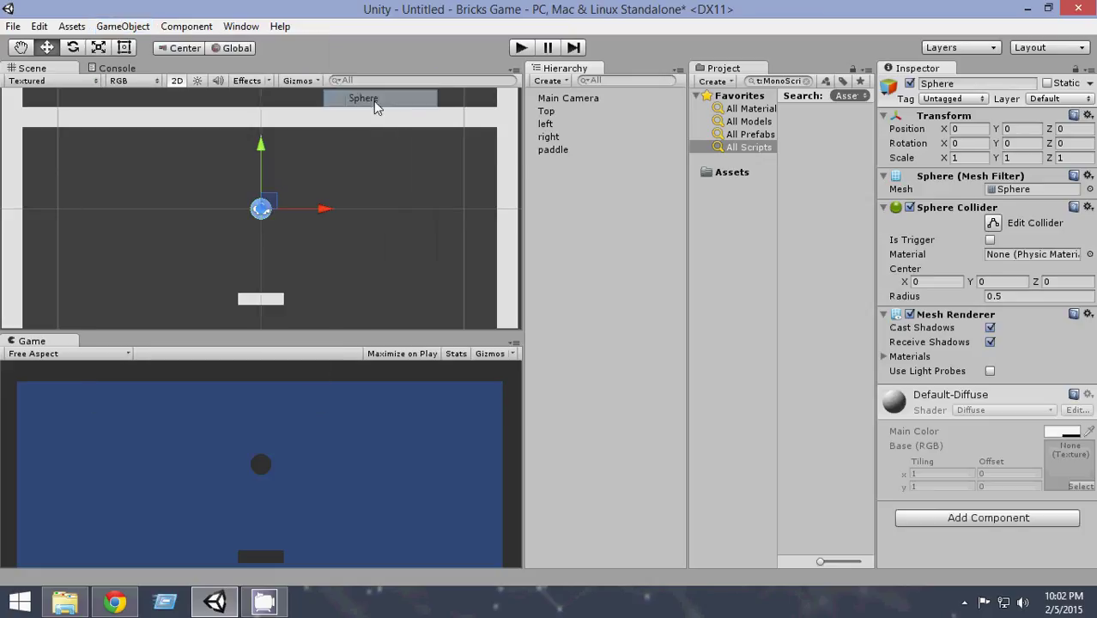
{"action": "left_click_drag", "start_coordinate": [261, 149], "coordinate": [270, 177]}
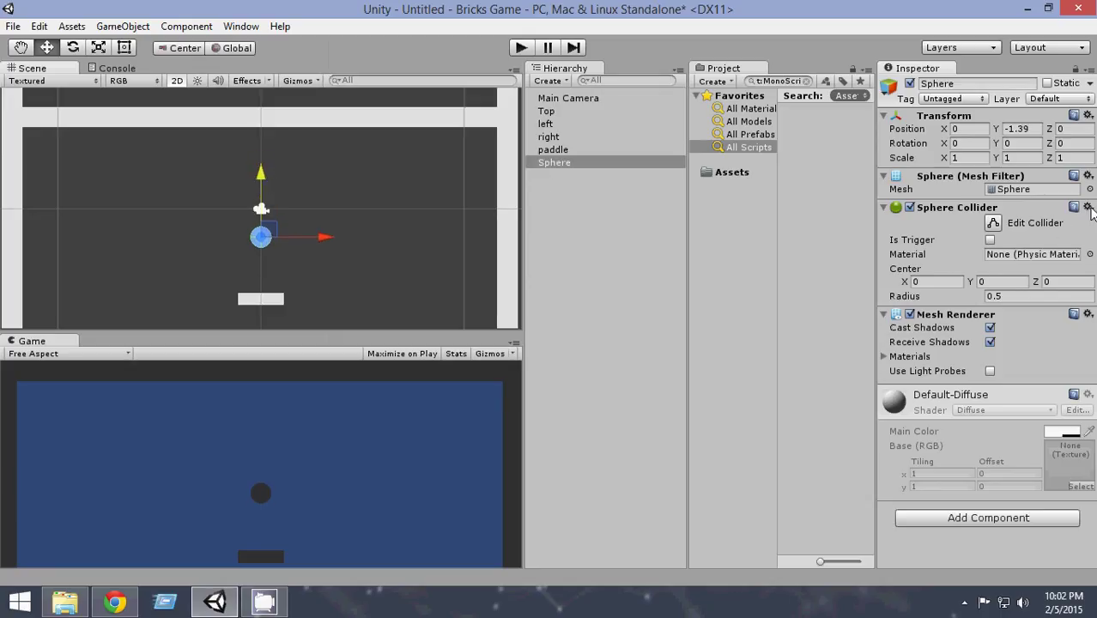
Step: Remove the sphere's Sphere Collider and add a Circle Collider 2D instead
{"action": "left_click", "coordinate": [1088, 207]}
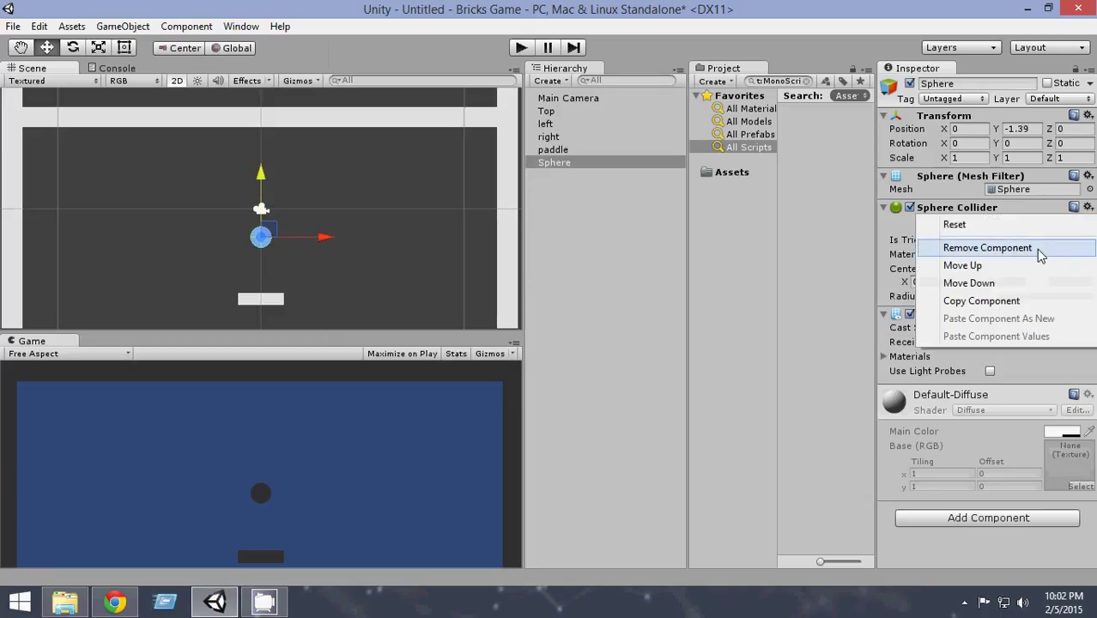
{"action": "left_click", "coordinate": [970, 247]}
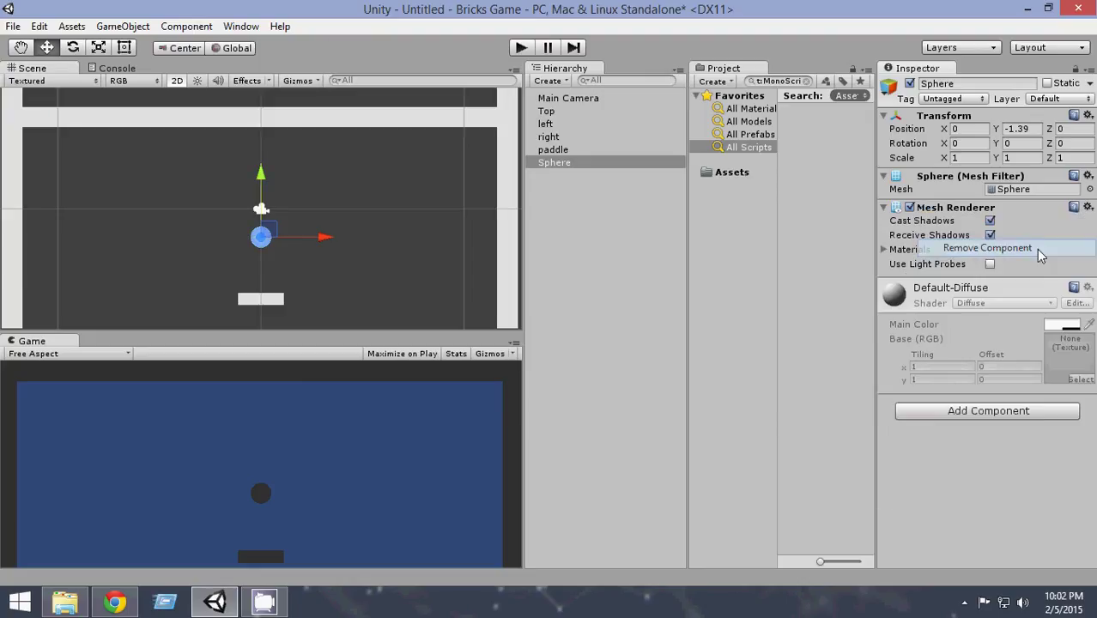
{"action": "left_click", "coordinate": [964, 412]}
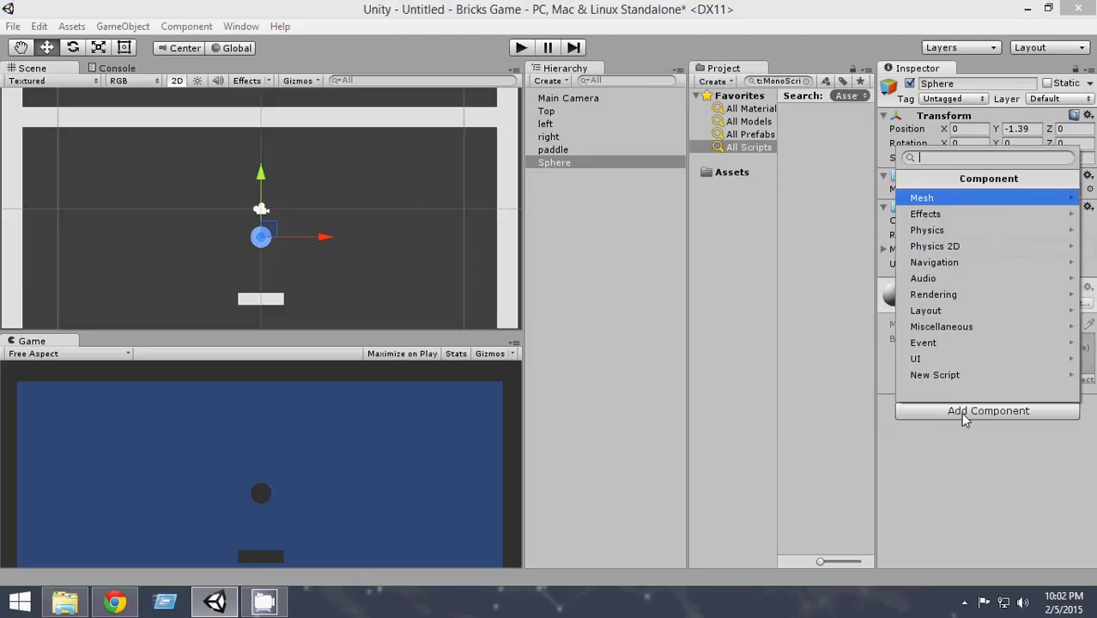
{"action": "left_click", "coordinate": [944, 247]}
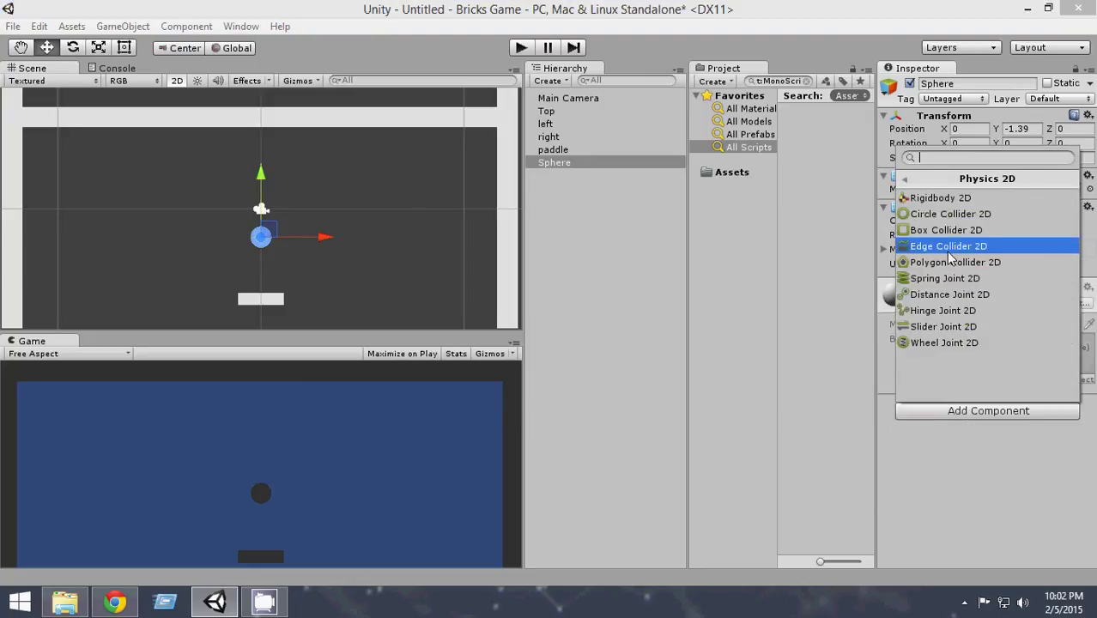
{"action": "left_click", "coordinate": [945, 214]}
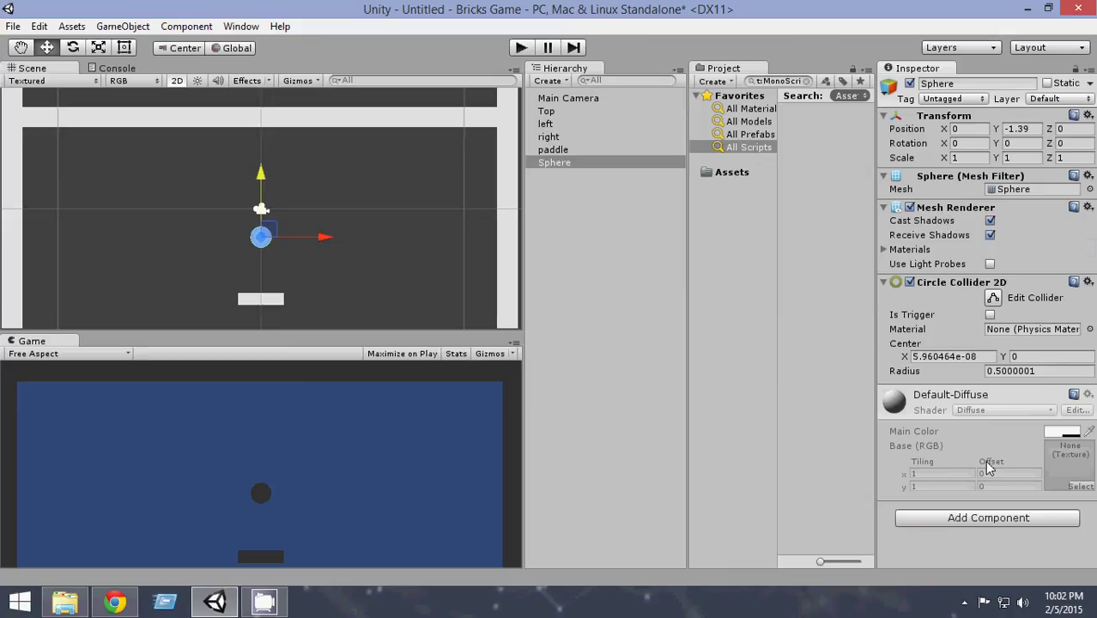
Step: Give the sphere a Rigidbody 2D component
{"action": "left_click", "coordinate": [974, 519]}
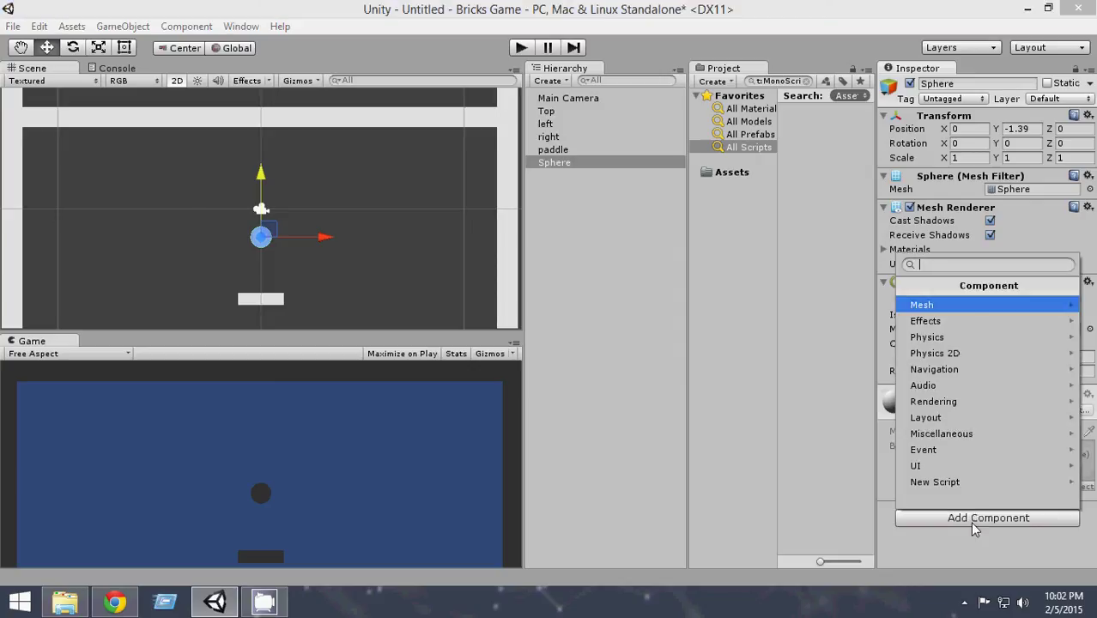
{"action": "left_click", "coordinate": [935, 352]}
{"action": "left_click", "coordinate": [948, 307]}
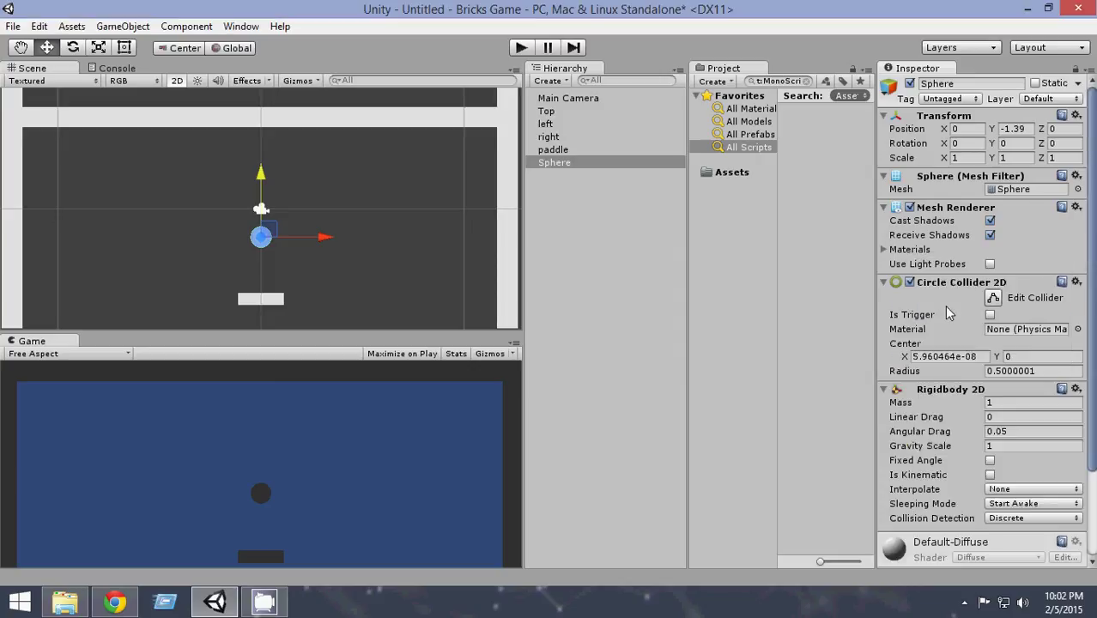
{"action": "scroll", "coordinate": [1016, 433], "scroll_direction": "down", "scroll_amount": 3}
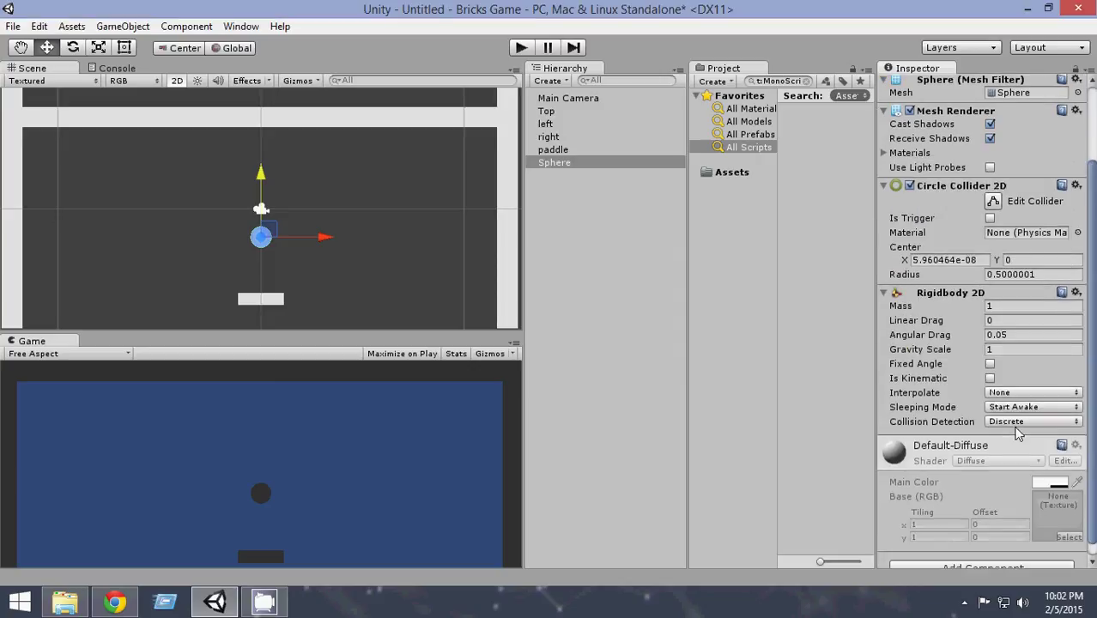
{"action": "scroll", "coordinate": [1016, 434], "scroll_direction": "down", "scroll_amount": 1}
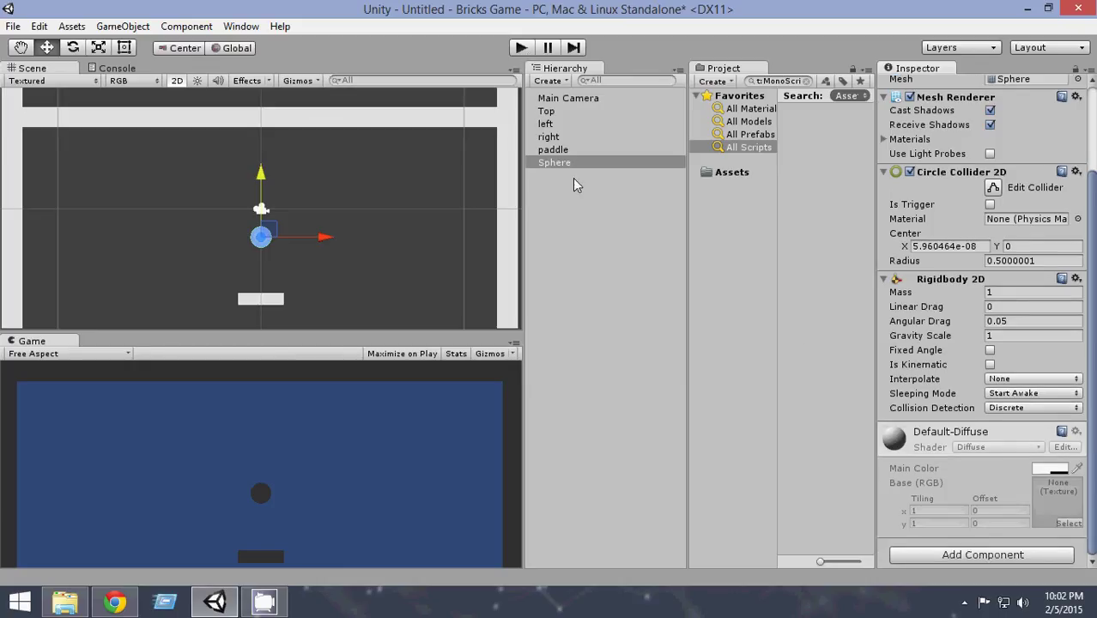
{"action": "left_click", "coordinate": [521, 48]}
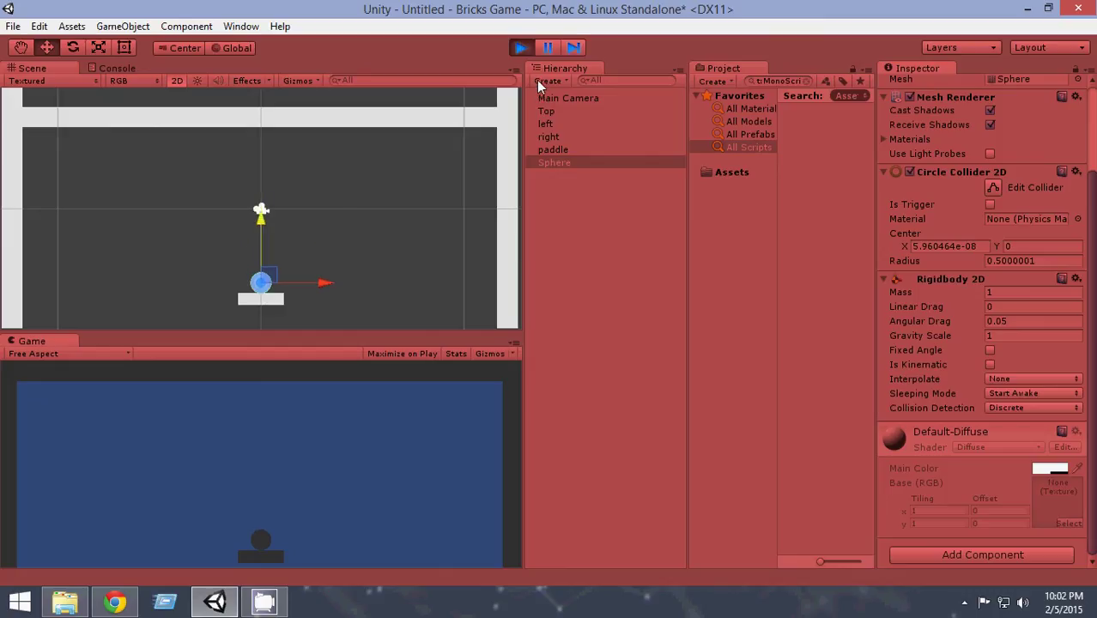
{"action": "left_click_drag", "start_coordinate": [263, 225], "coordinate": [274, 184]}
{"action": "left_click_drag", "start_coordinate": [263, 228], "coordinate": [262, 150]}
{"action": "left_click", "coordinate": [520, 52]}
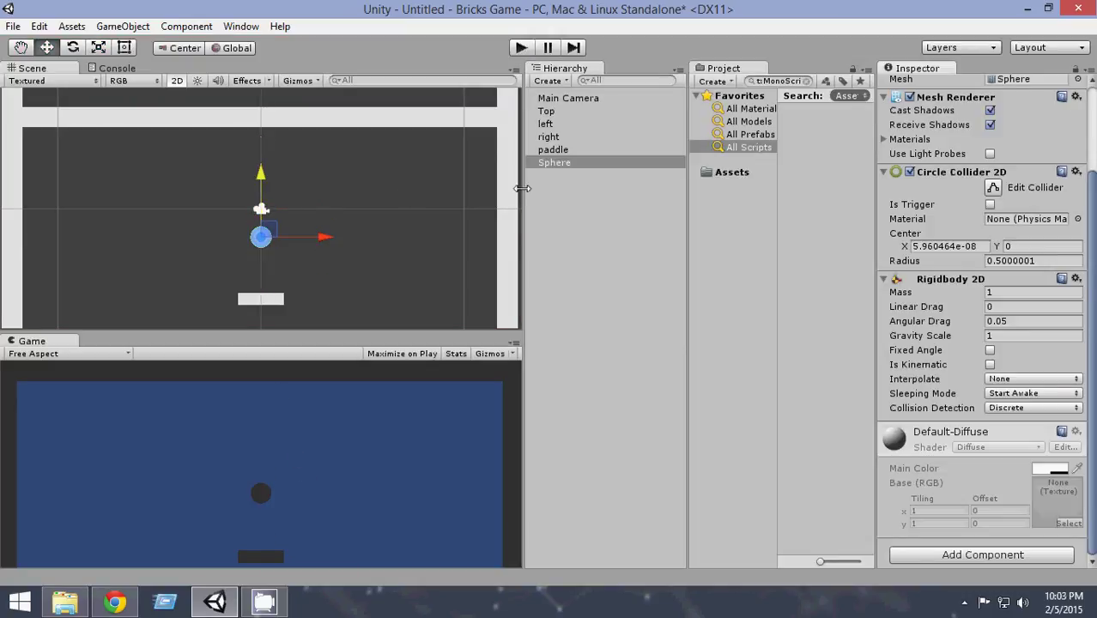
{"action": "left_click", "coordinate": [552, 193]}
{"action": "left_click", "coordinate": [553, 149]}
{"action": "left_click", "coordinate": [549, 137]}
{"action": "left_click", "coordinate": [549, 124]}
{"action": "left_click", "coordinate": [566, 98]}
{"action": "left_click", "coordinate": [554, 124]}
{"action": "left_click", "coordinate": [575, 186]}
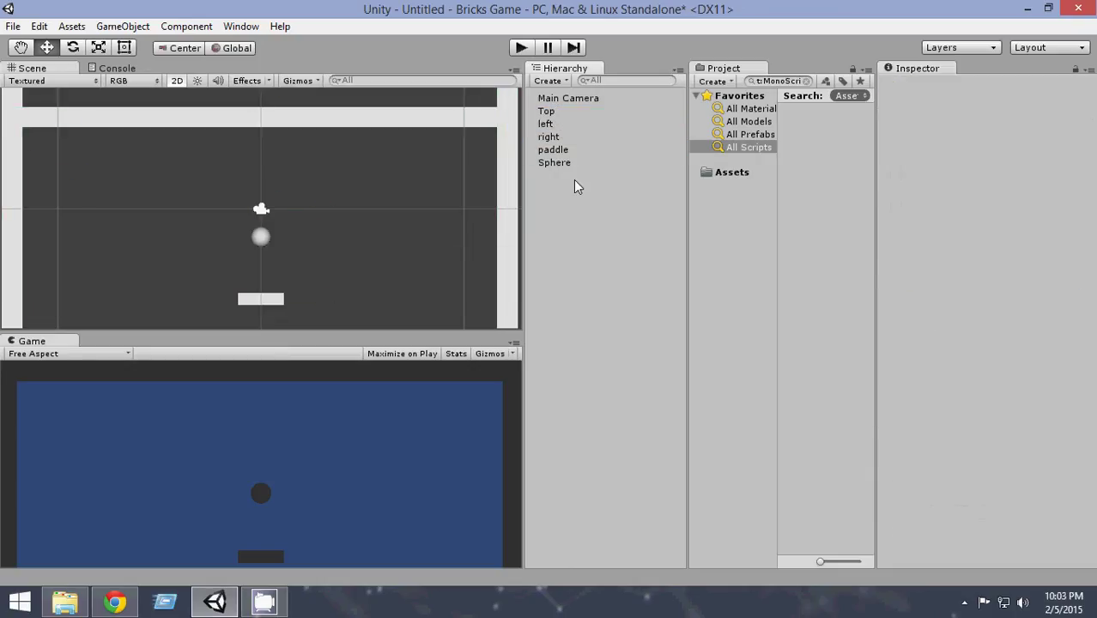